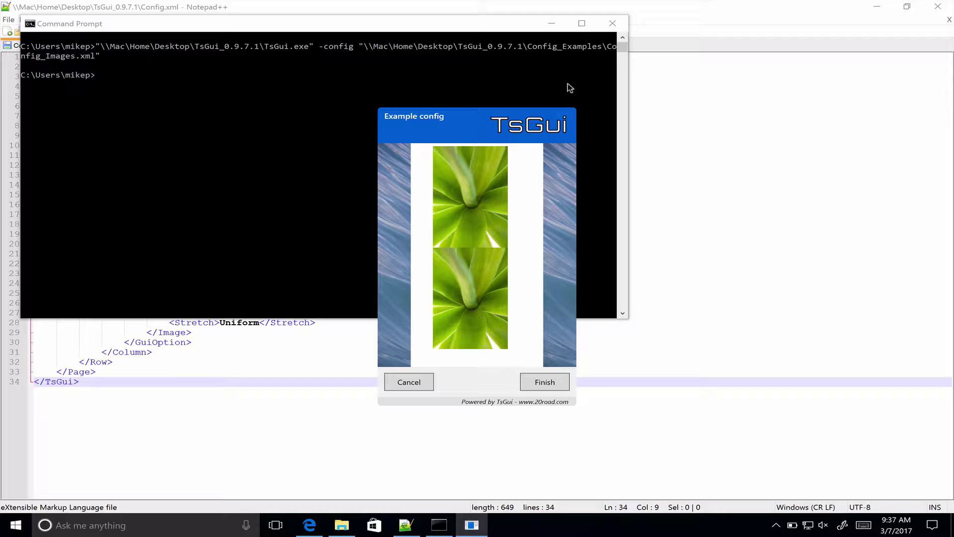
Step: Minimize the command window, switch to File Explorer, move the example preview aside and open the images folder in TsGui_0.9.7.1
click(553, 24)
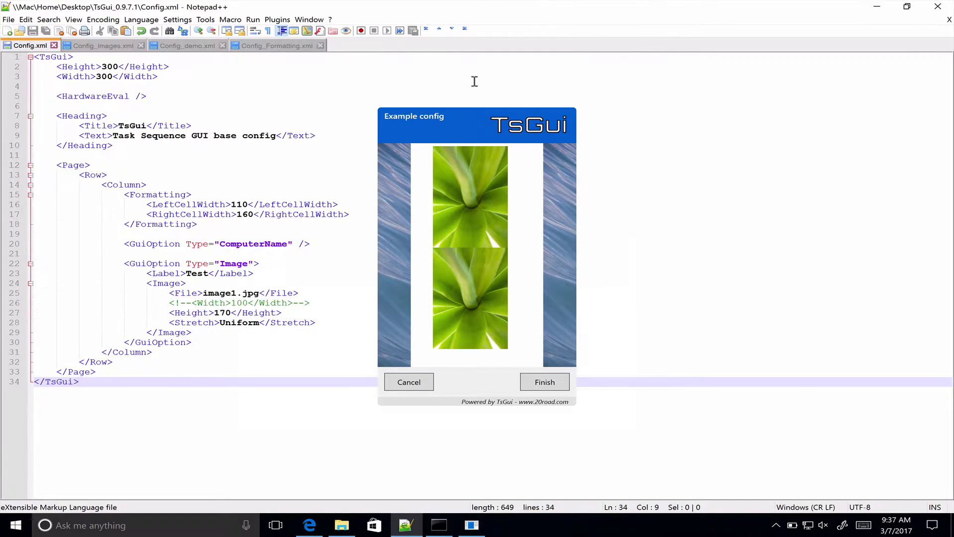
click(353, 526)
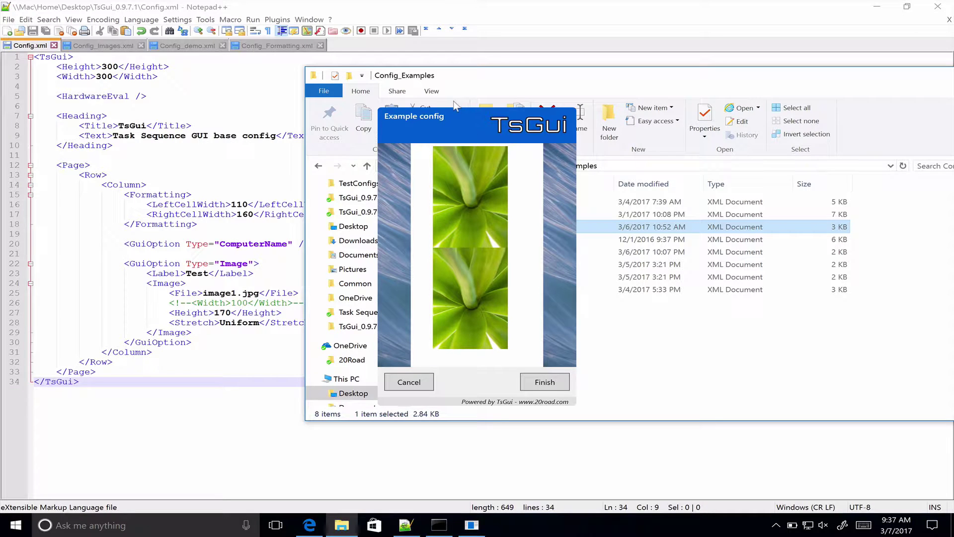
drag(455, 113, 242, 193)
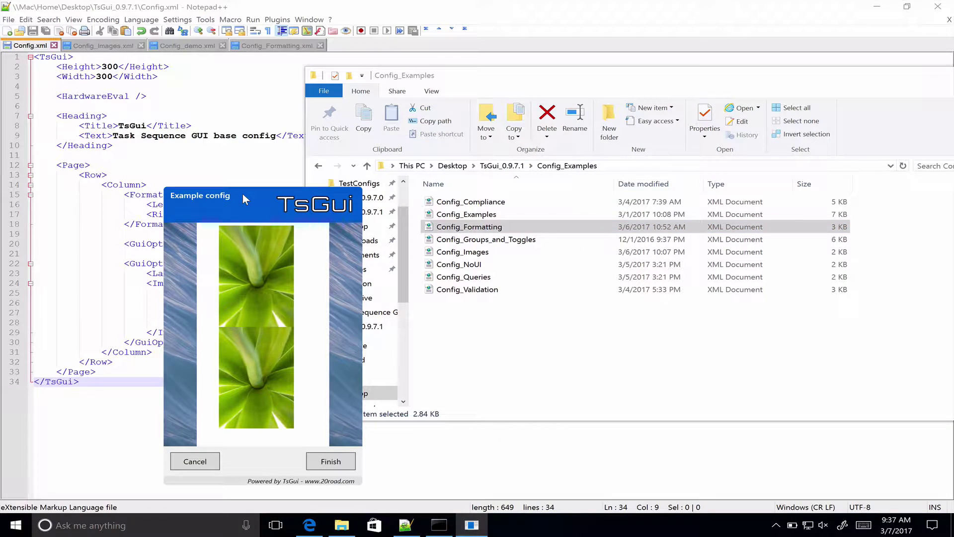
click(502, 166)
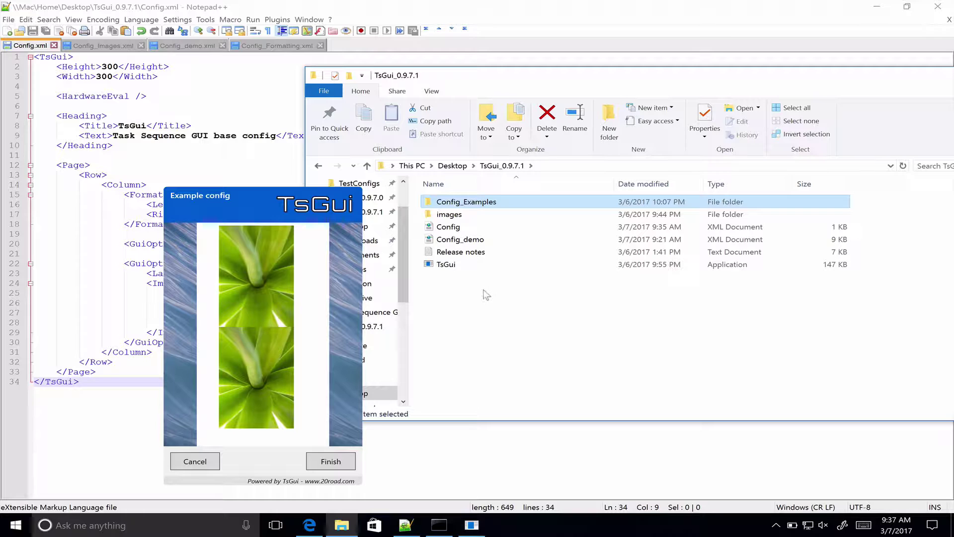
double_click(451, 215)
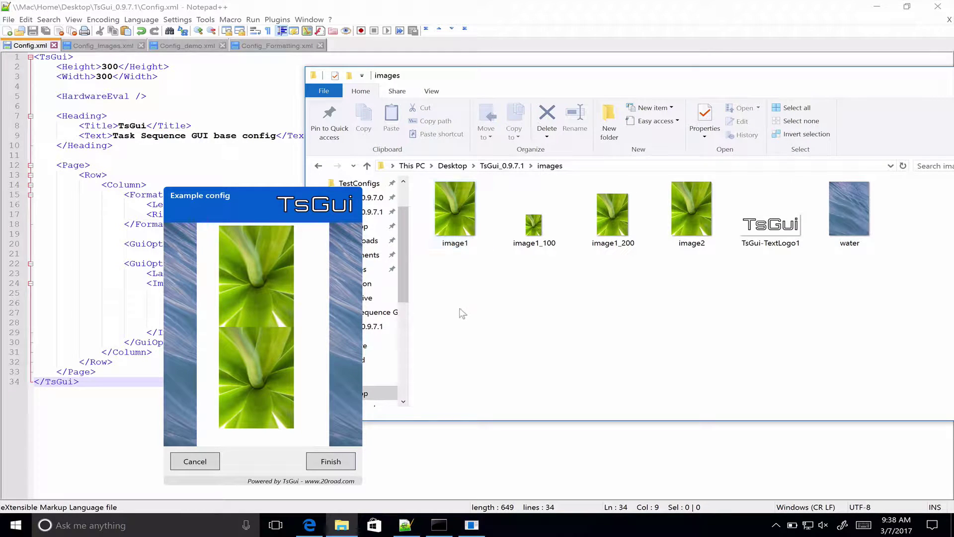
drag(444, 302, 453, 302)
Step: Go to the Config_Examples folder within TsGui_0.9.7.1 and select the Config_Images file
click(506, 166)
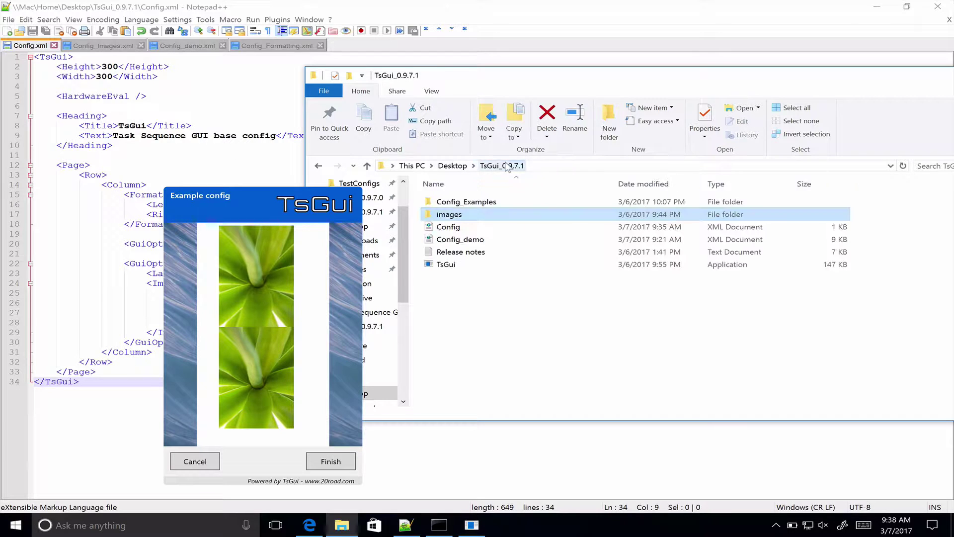
double_click(464, 204)
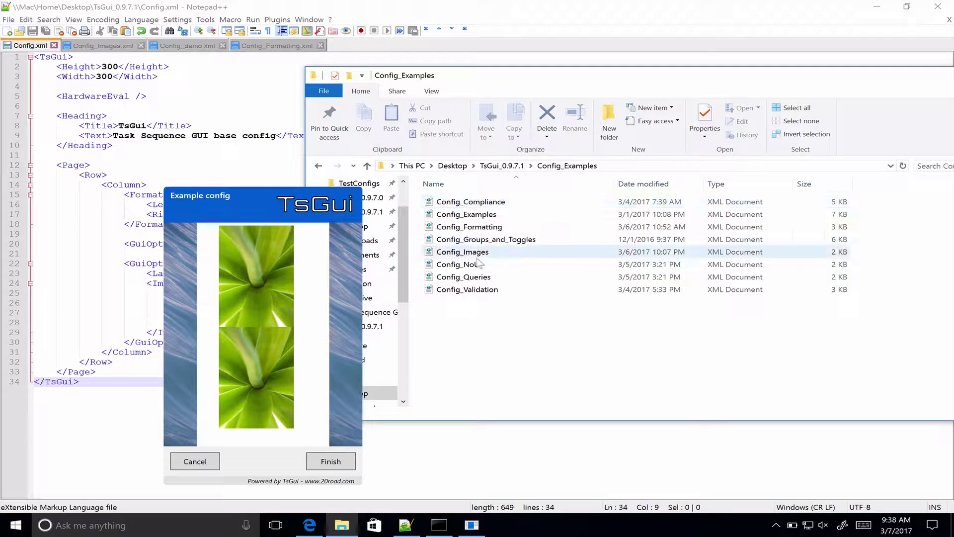
click(469, 254)
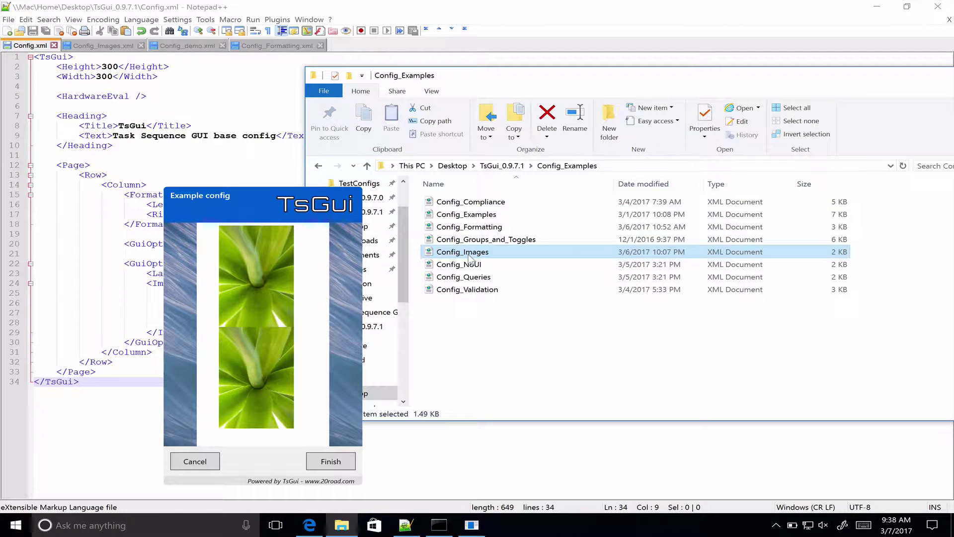
Step: Display Config_Images.xml in Notepad++ beside the example preview and examine the Image blocks of the heading, both panes and the GuiOptions
click(108, 48)
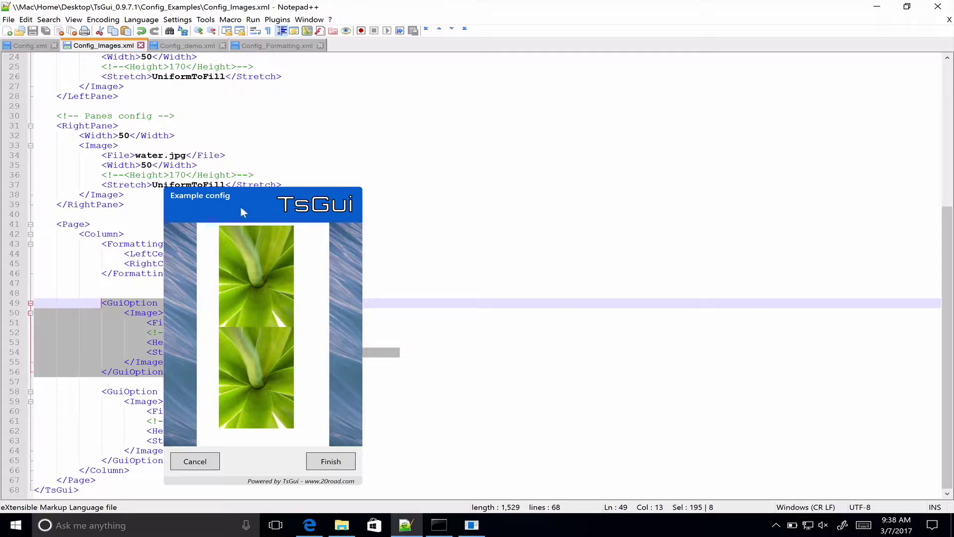
drag(240, 206, 786, 93)
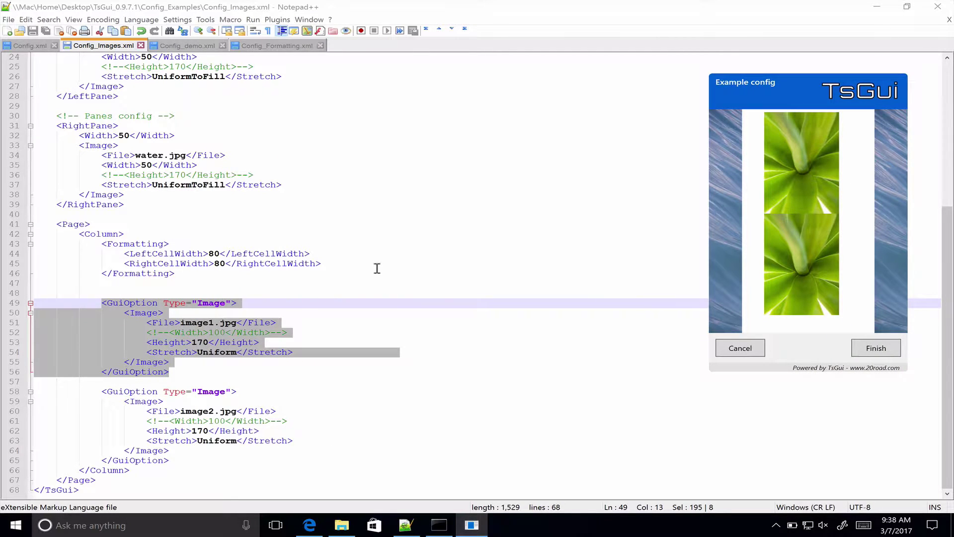
scroll(238, 230, up, 8)
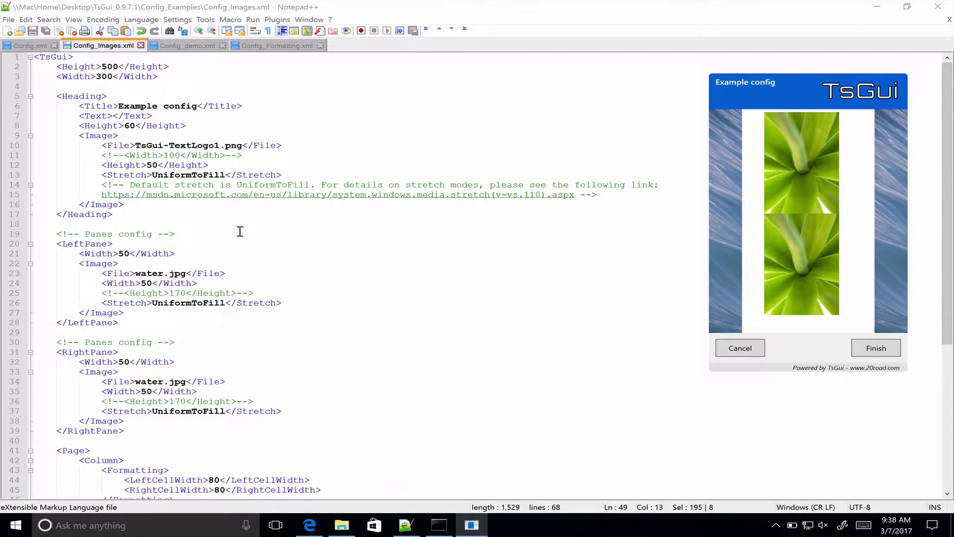
click(78, 245)
click(92, 352)
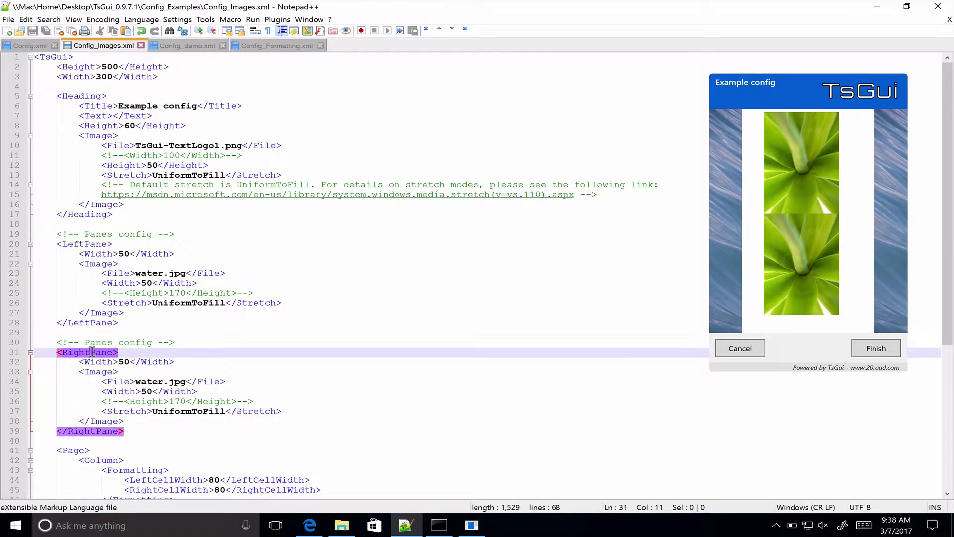
click(101, 136)
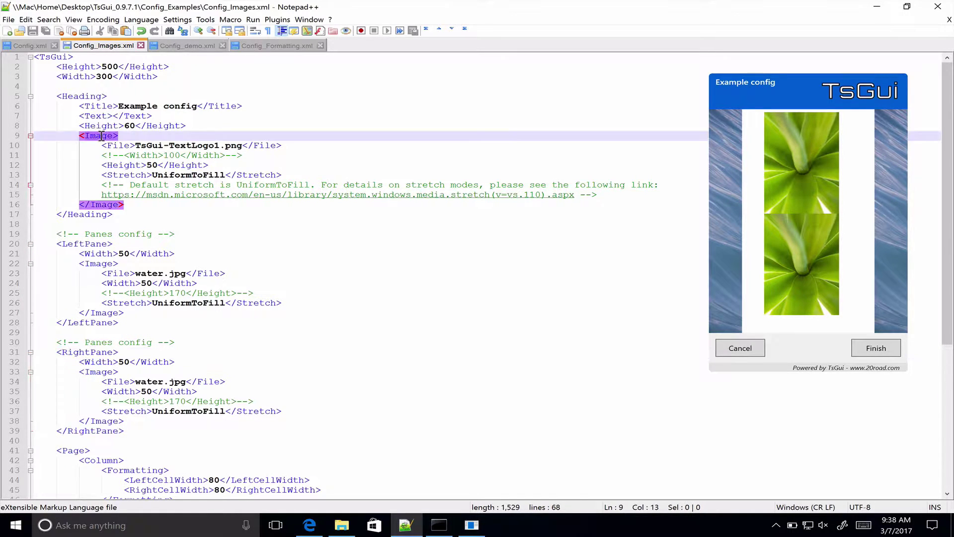
scroll(364, 368, down, 8)
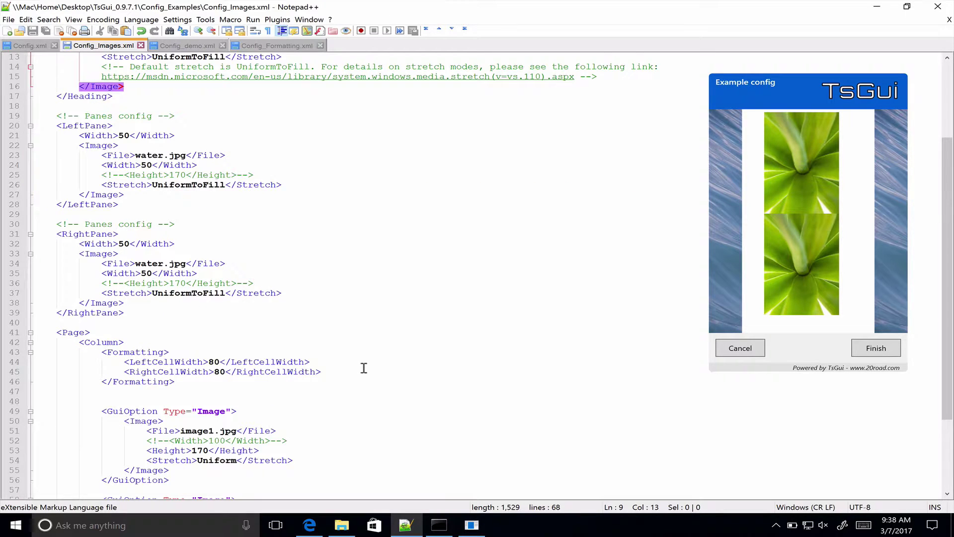
click(124, 310)
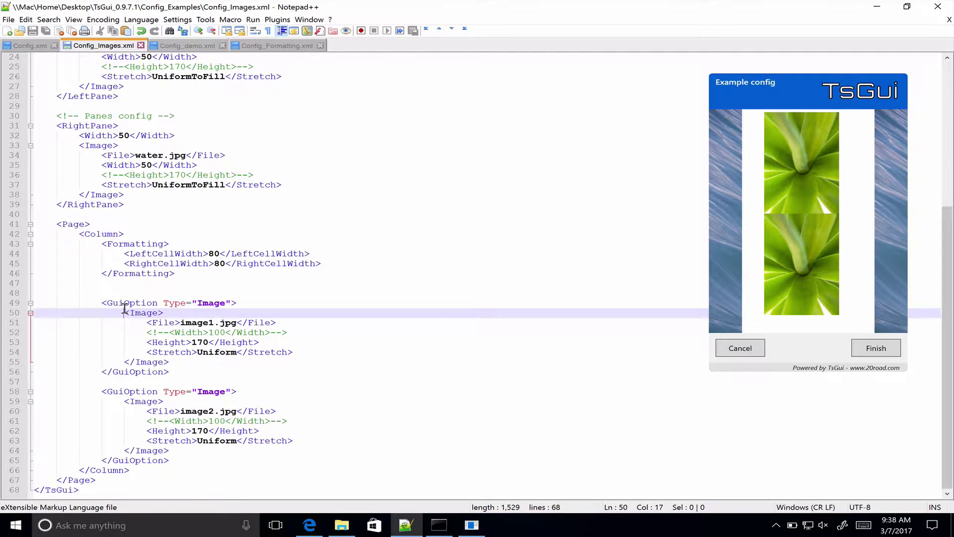
click(124, 304)
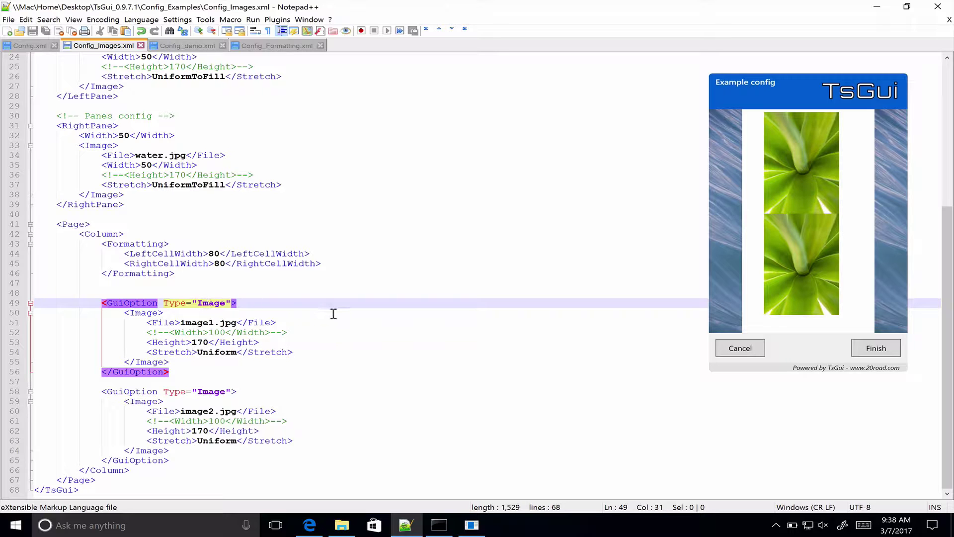
scroll(333, 313, up, 8)
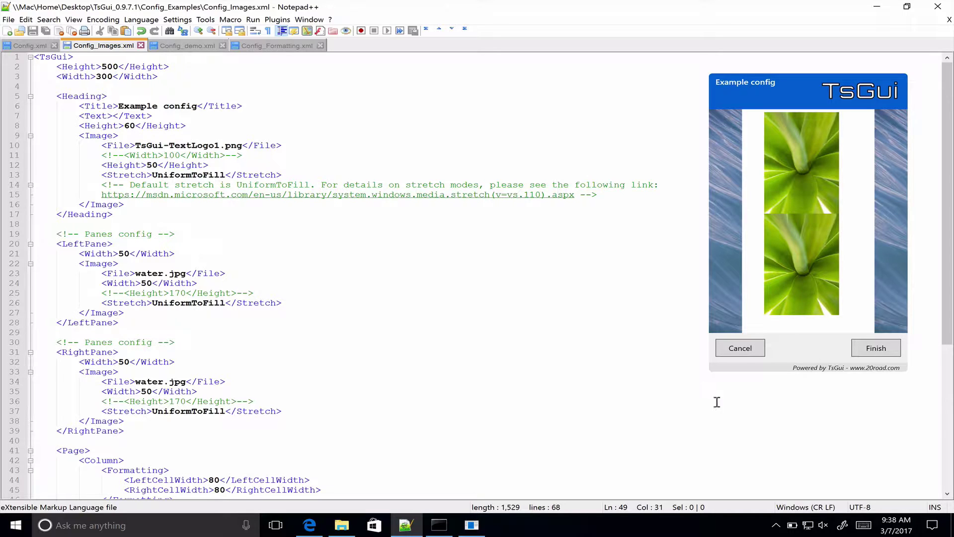
Step: Cancel the example TsGui window and dismiss its task sequence variables dialog
click(740, 349)
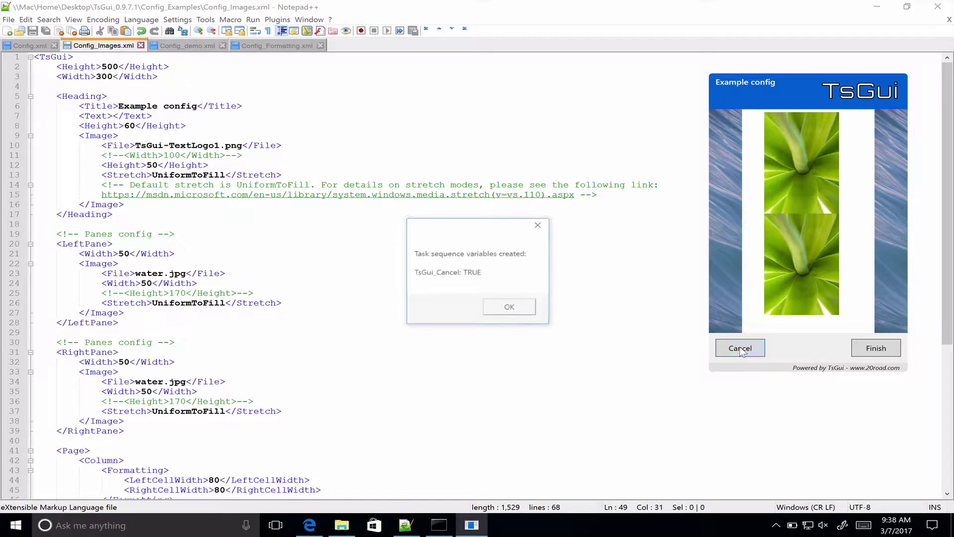
click(494, 312)
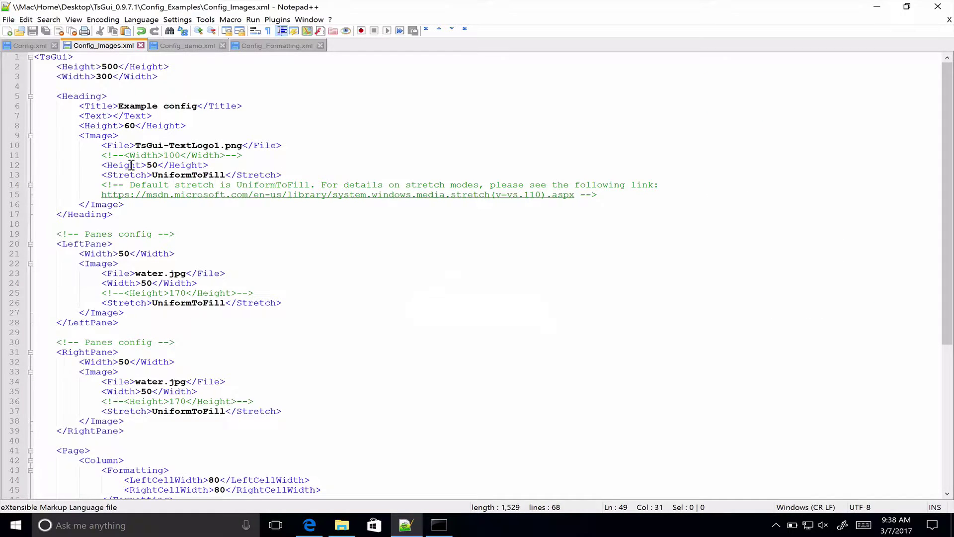
Step: Highlight the whole Image block in the heading and examine its File entry
double_click(98, 137)
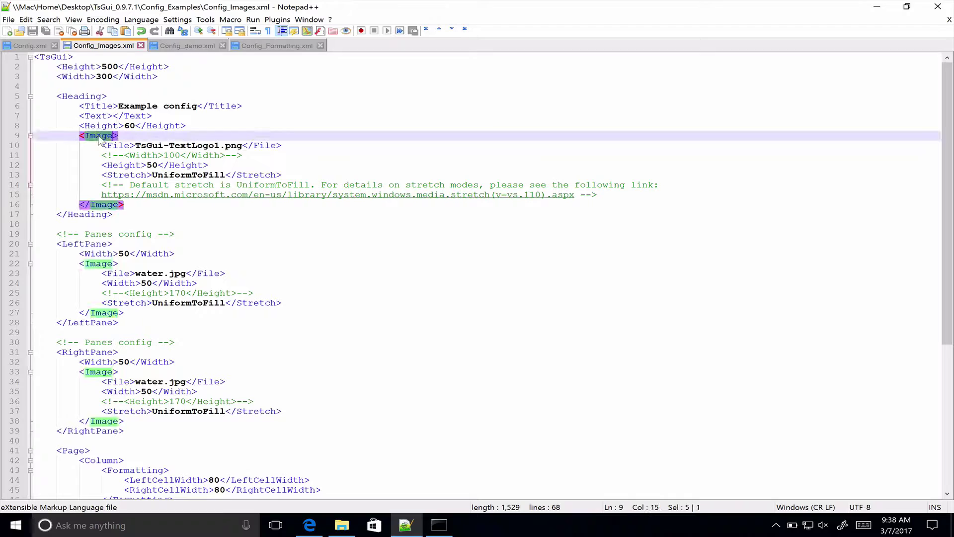
click(81, 138)
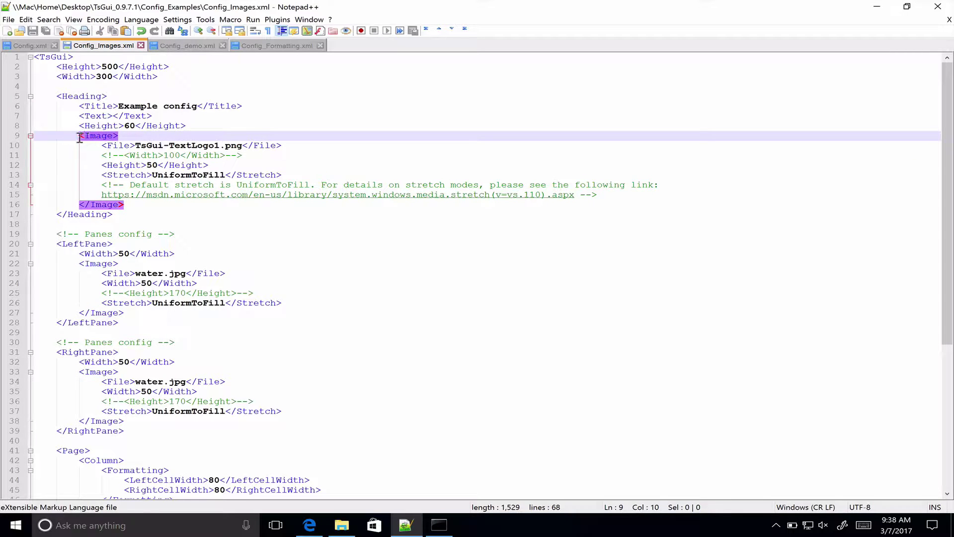
drag(80, 138, 135, 209)
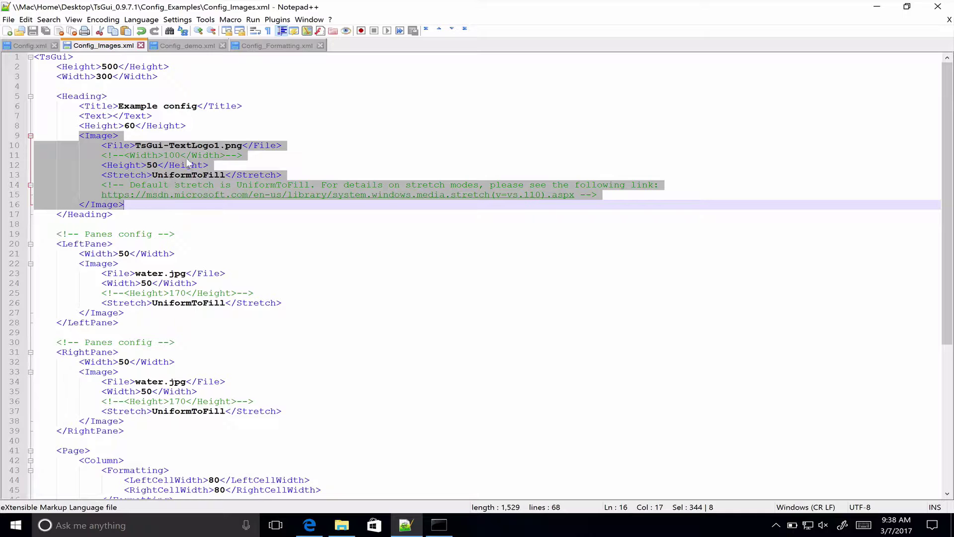
click(157, 146)
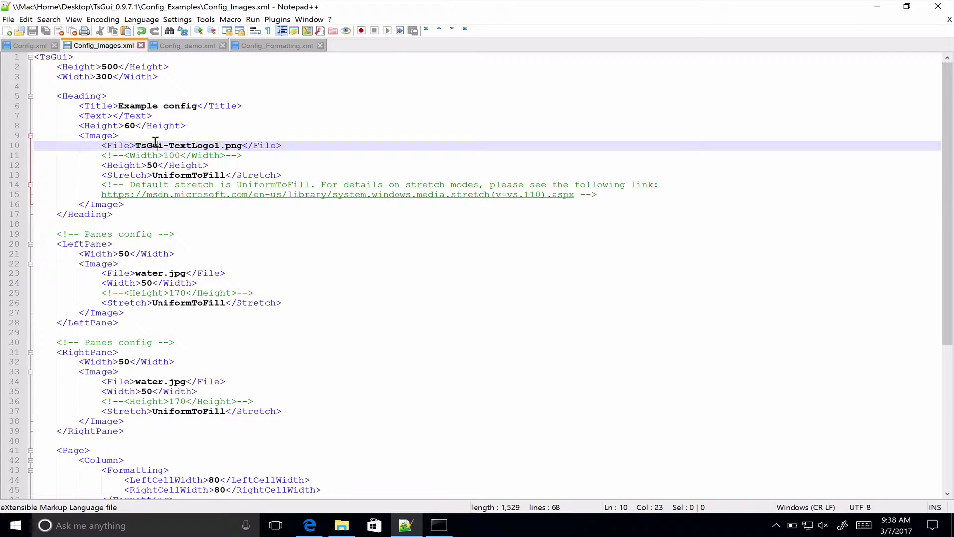
click(113, 144)
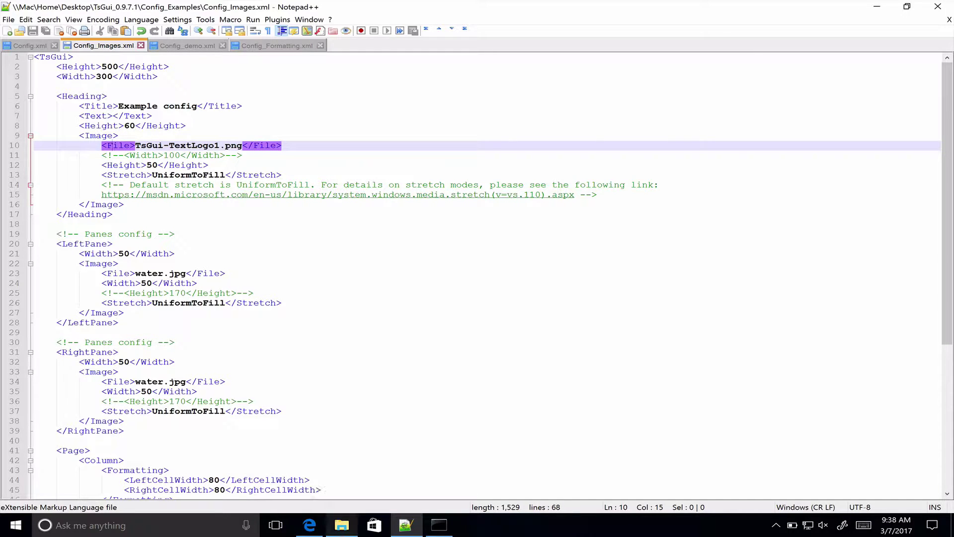
Step: Switch to File Explorer, open the TsGui_0.9.7.1 images folder and select the TsGui-TextLogo1 image
click(342, 526)
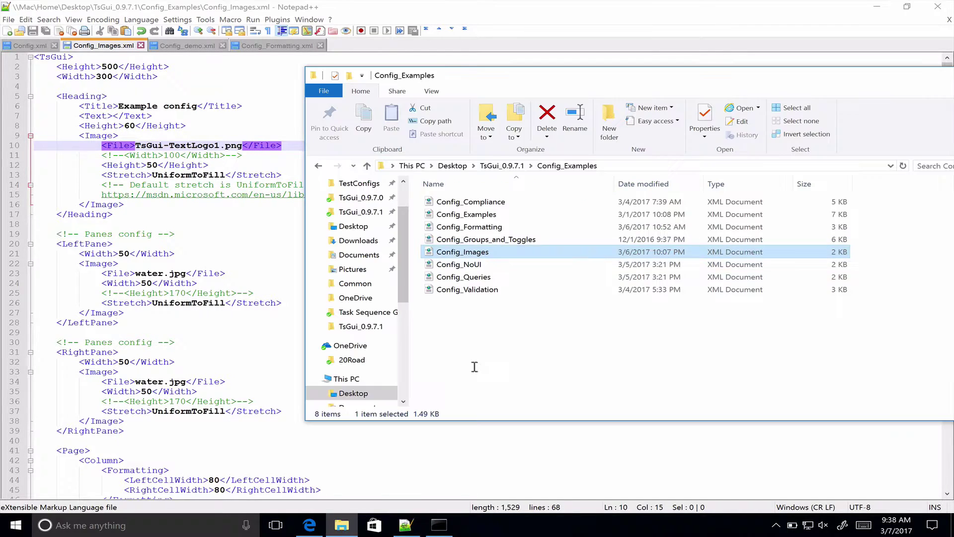
click(505, 166)
double_click(448, 215)
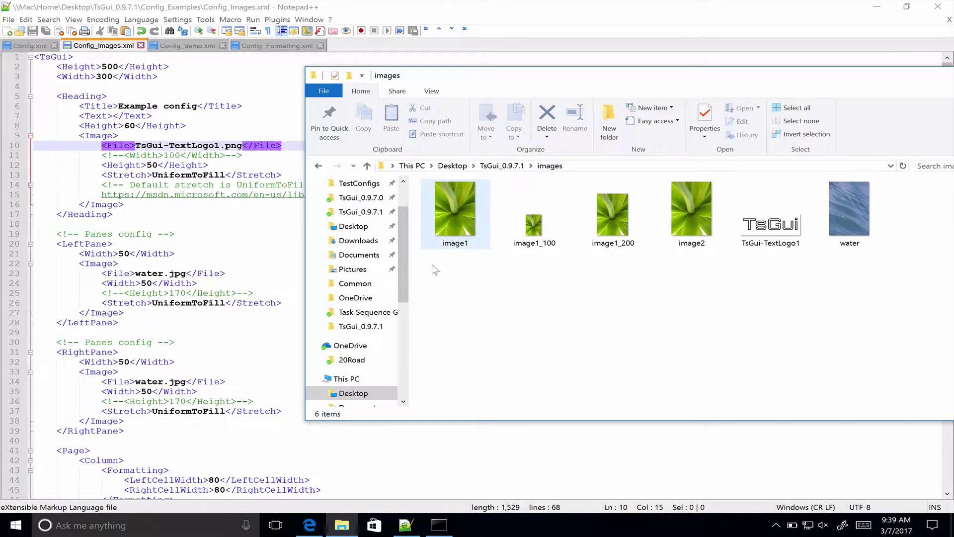
click(764, 228)
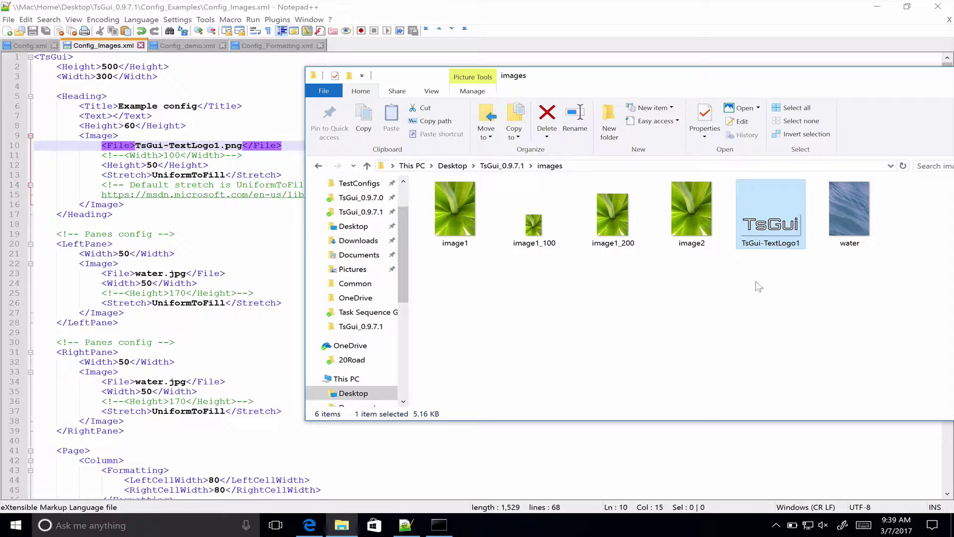
Step: Return to Config_Images.xml in Notepad++ and examine the Height and Stretch elements of the heading image
click(175, 166)
click(114, 166)
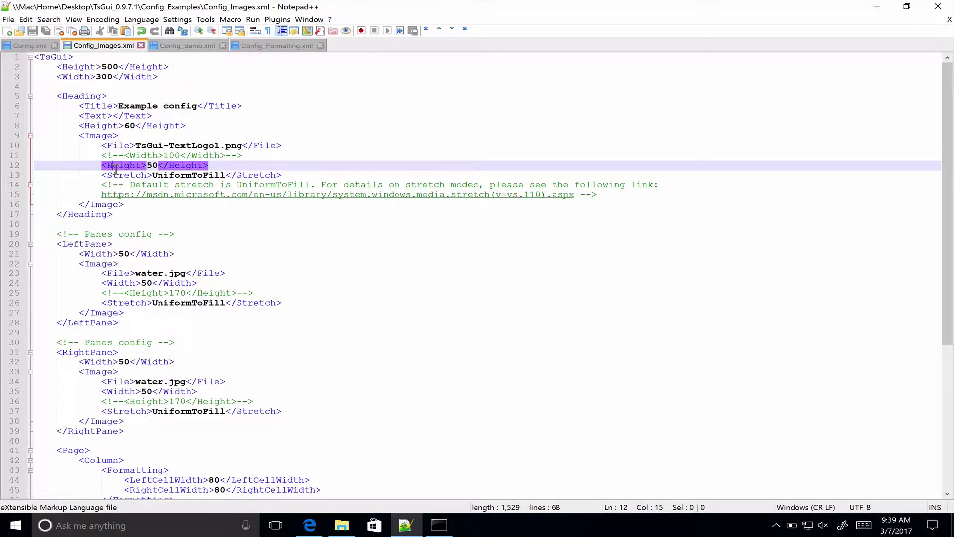
click(122, 177)
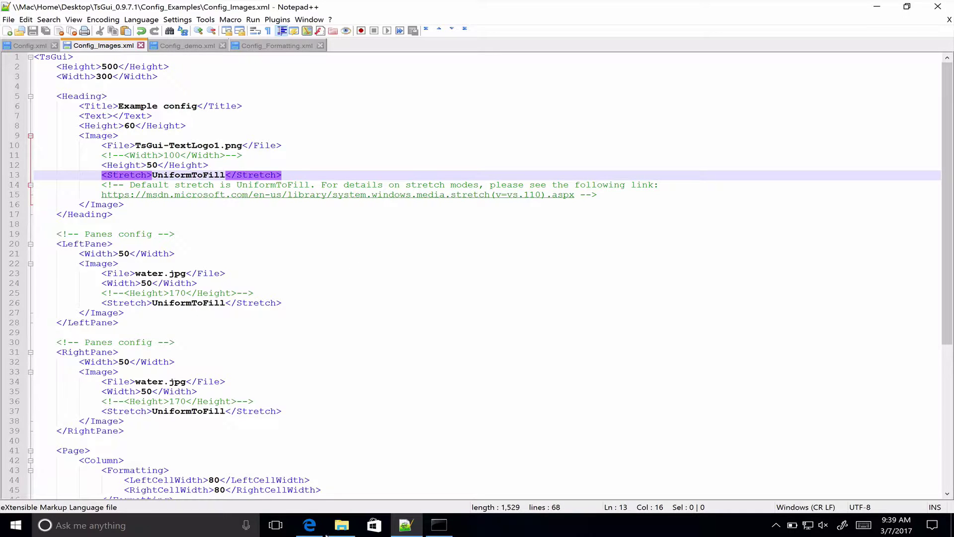
Step: Switch to Edge and compare the MSDN descriptions and illustration of the Stretch modes with the heading image's Stretch setting
click(310, 525)
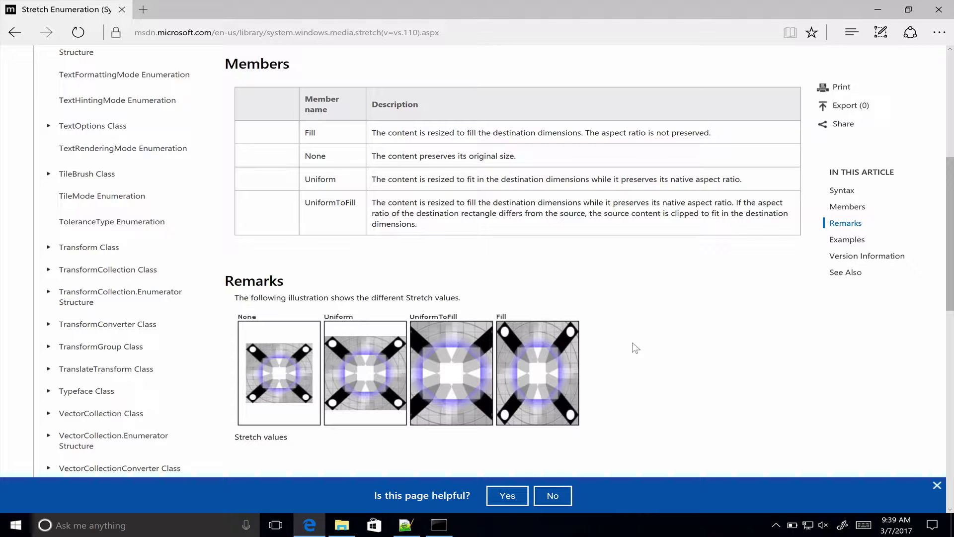
click(406, 525)
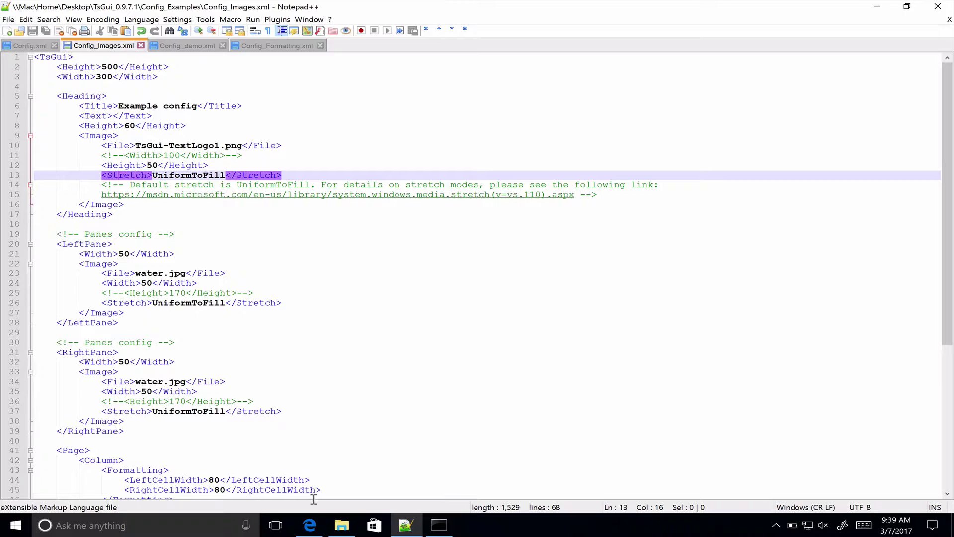
click(309, 524)
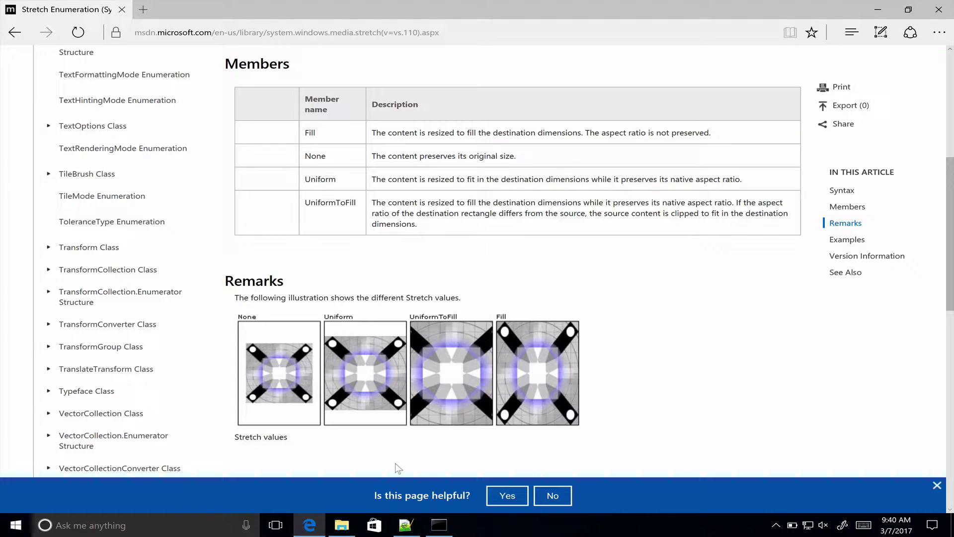
Step: Switch back to Notepad++ and examine the heading image's Stretch value together with its Height value
click(411, 530)
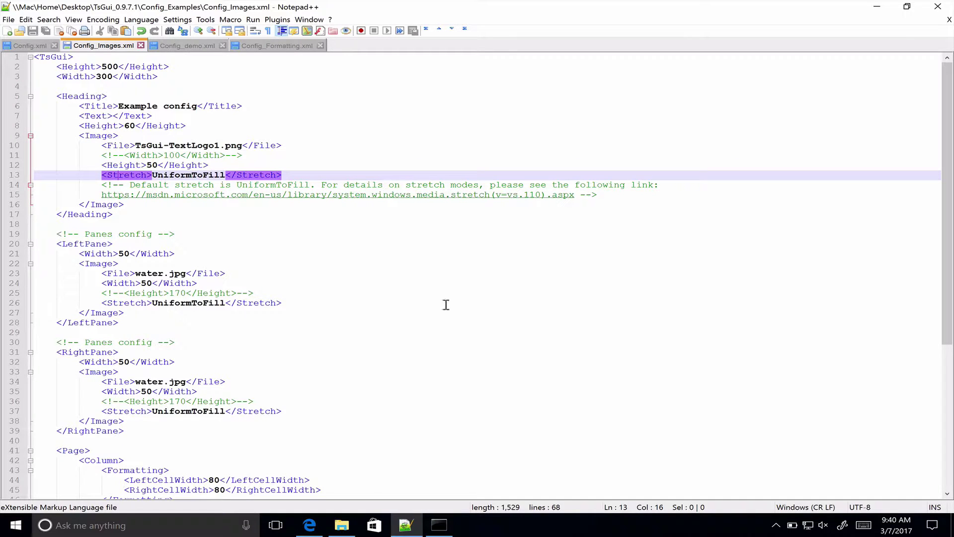
double_click(171, 175)
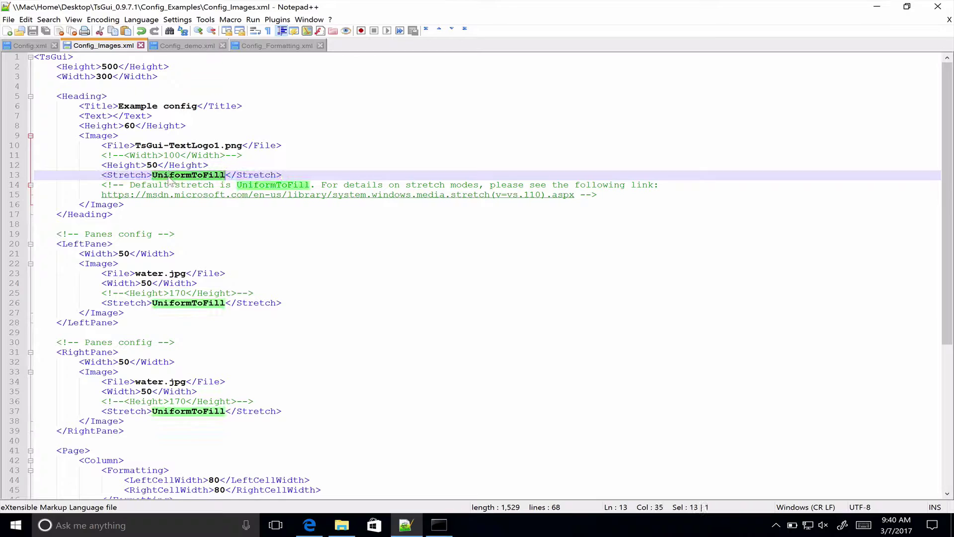
click(153, 165)
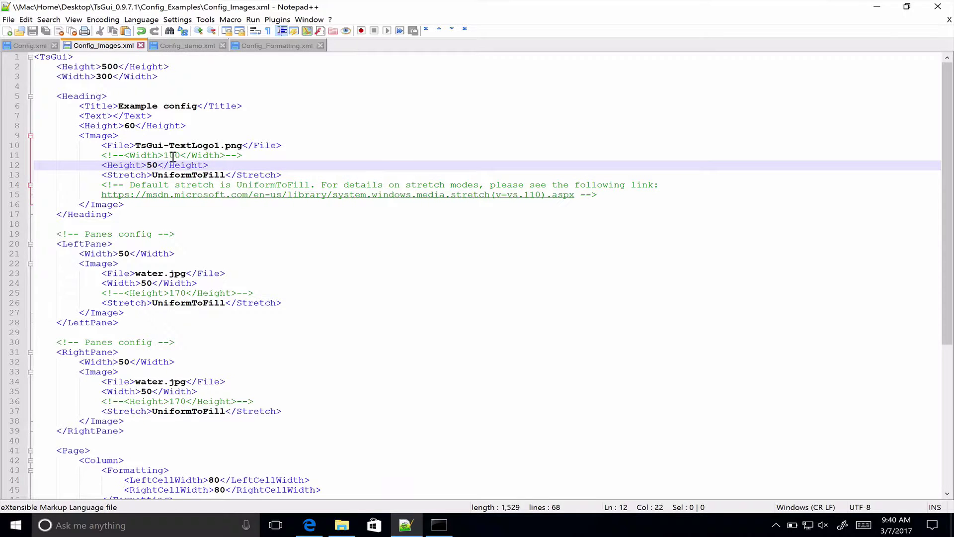
Step: Examine the heading image's commented-out Width element and highlight the whole heading Image block
click(173, 156)
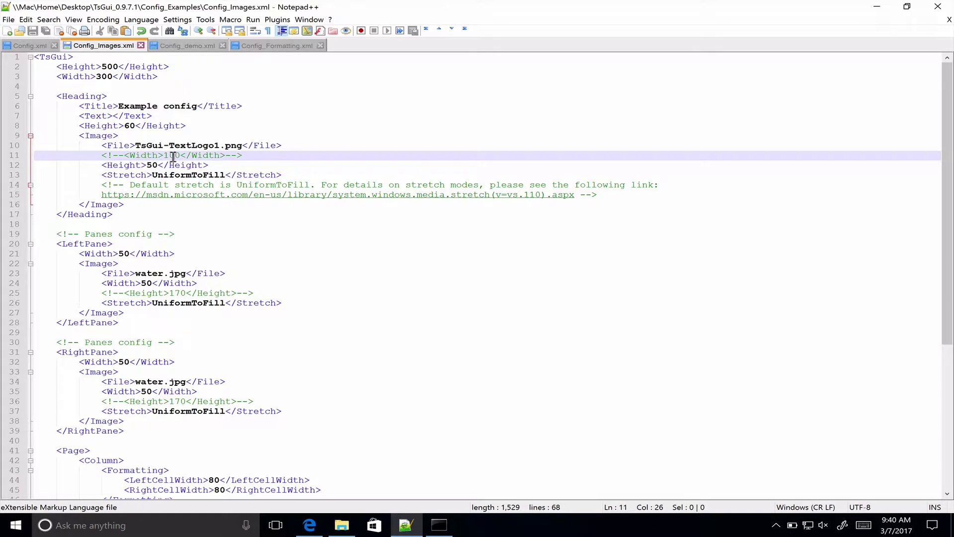
click(120, 203)
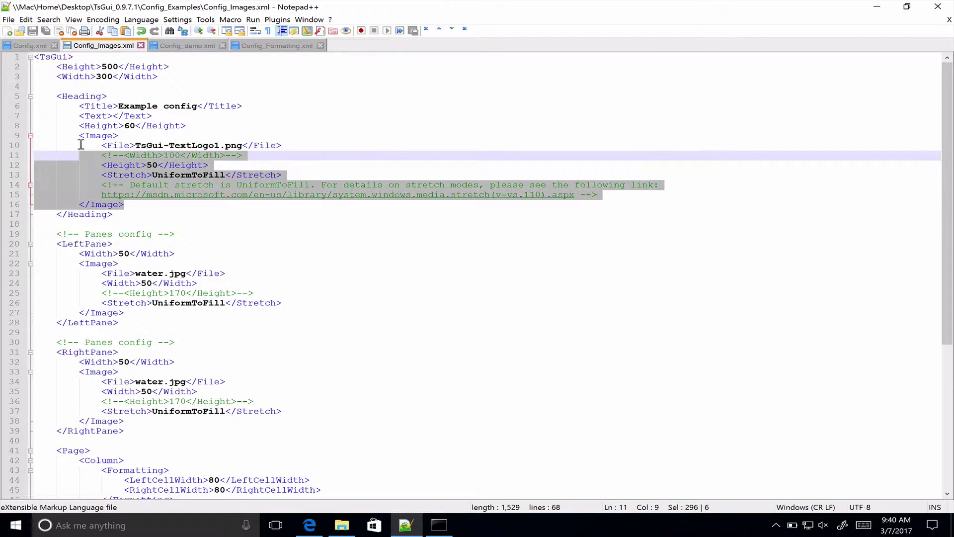
drag(81, 144, 78, 132)
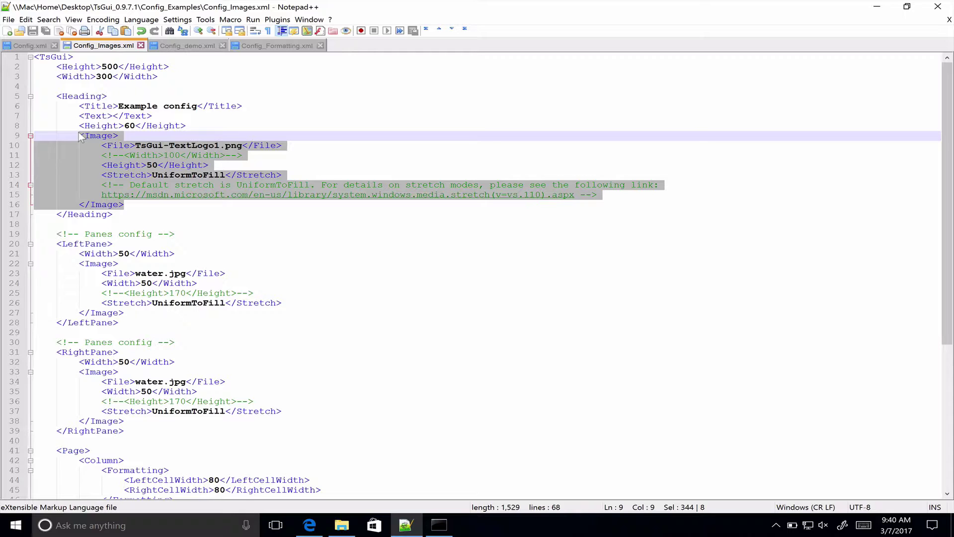
Step: Compare the LeftPane and RightPane sections and highlight the Image block inside LeftPane
click(139, 254)
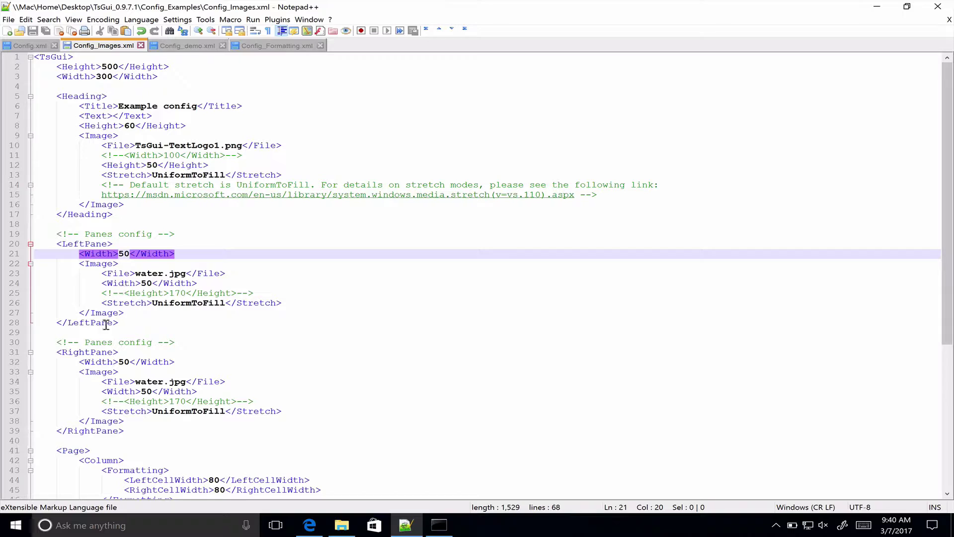
click(82, 242)
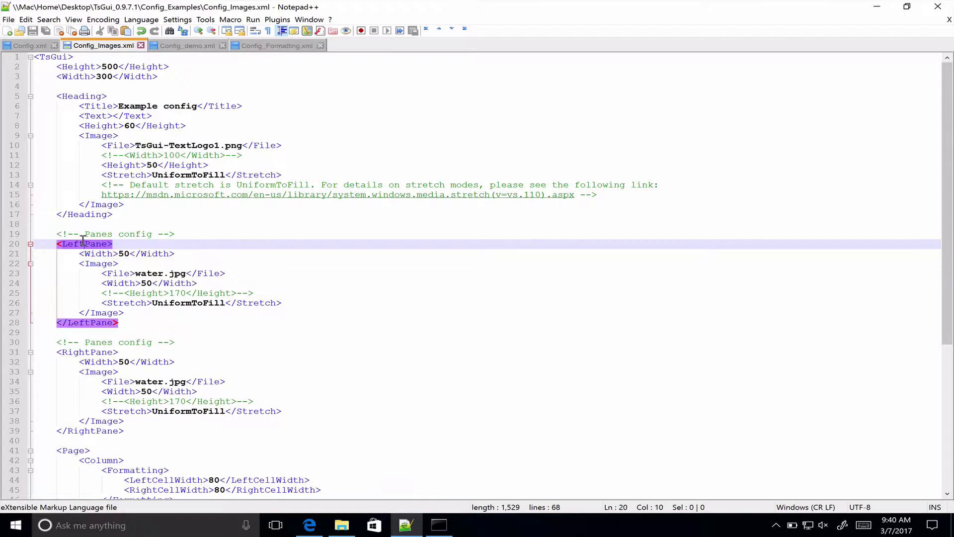
click(89, 353)
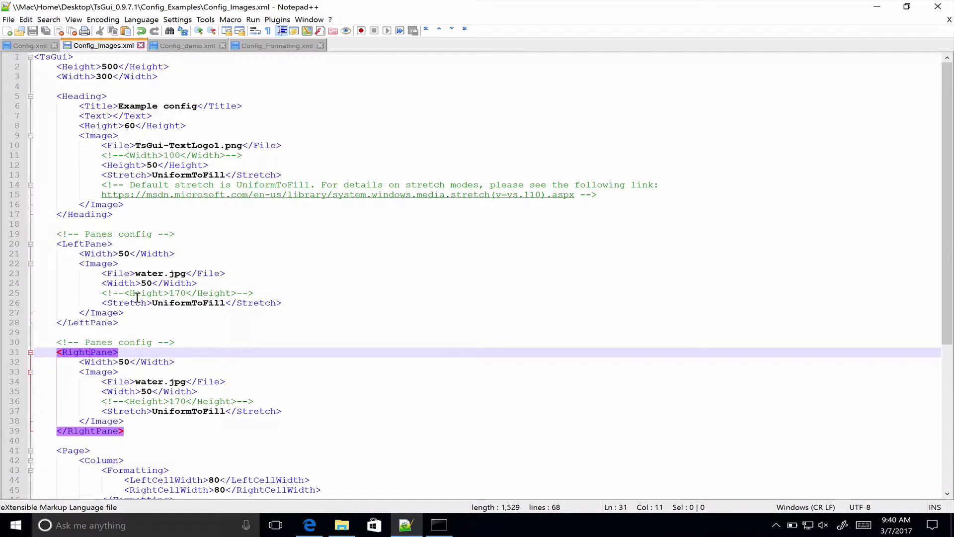
drag(125, 316, 80, 264)
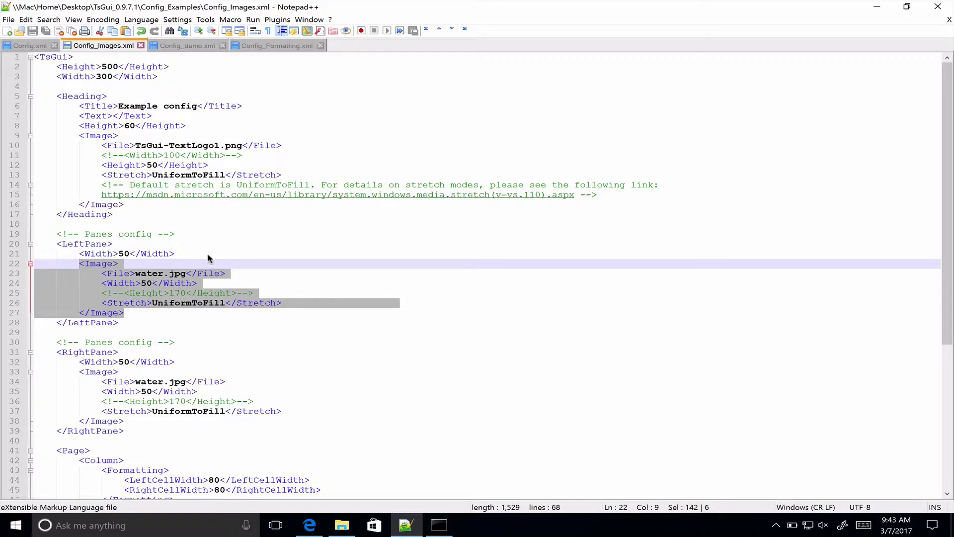
Step: Examine the left pane image's File, Width and Height elements and the Width element of the pane itself
click(133, 274)
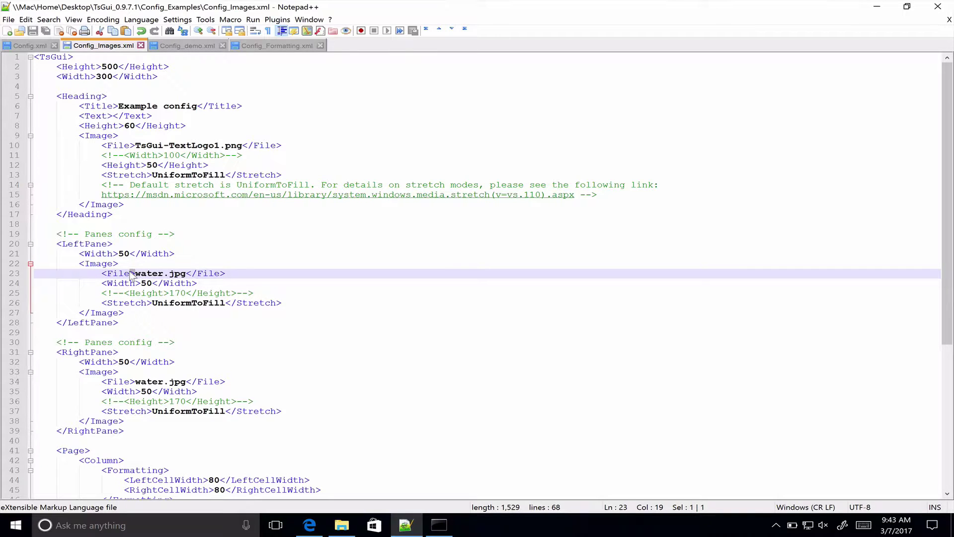
click(126, 282)
click(141, 294)
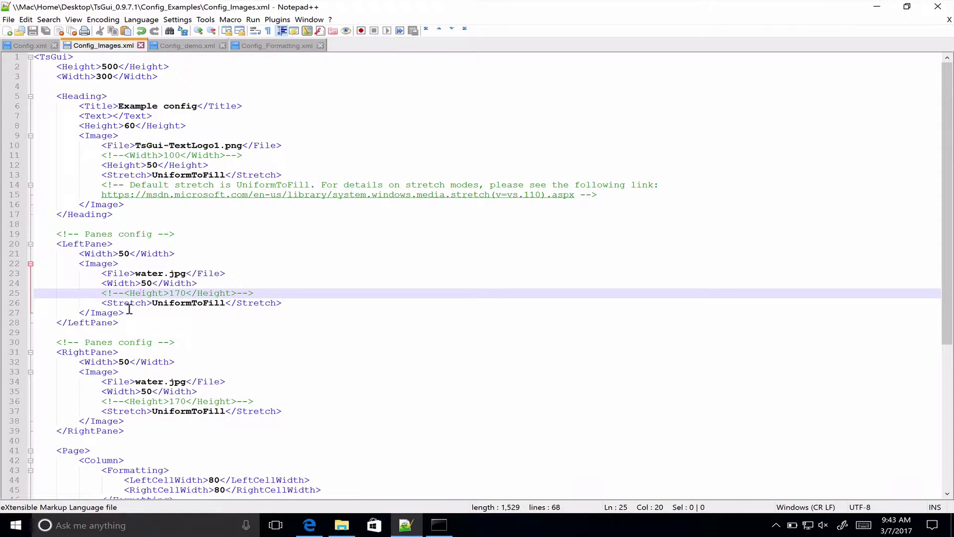
click(129, 309)
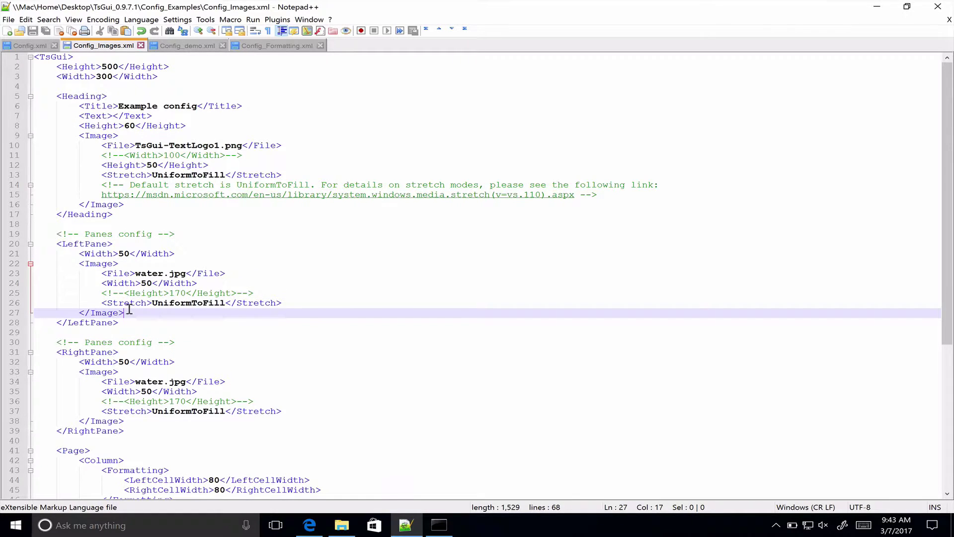
double_click(86, 253)
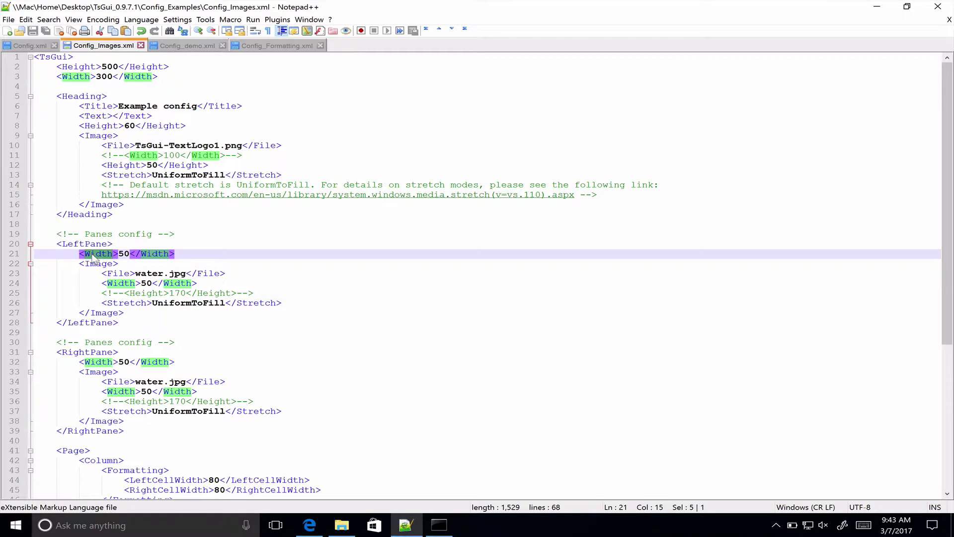
Step: Switch to Command Prompt, rerun TsGui.exe with Config_Images.xml in test mode to preview the images, and cancel the preview
click(444, 530)
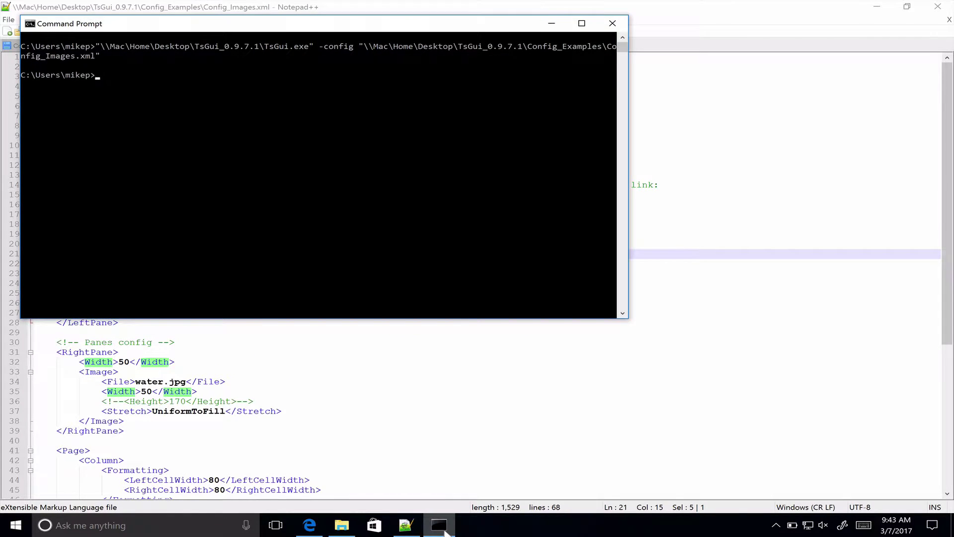
key(Up)
key(Return)
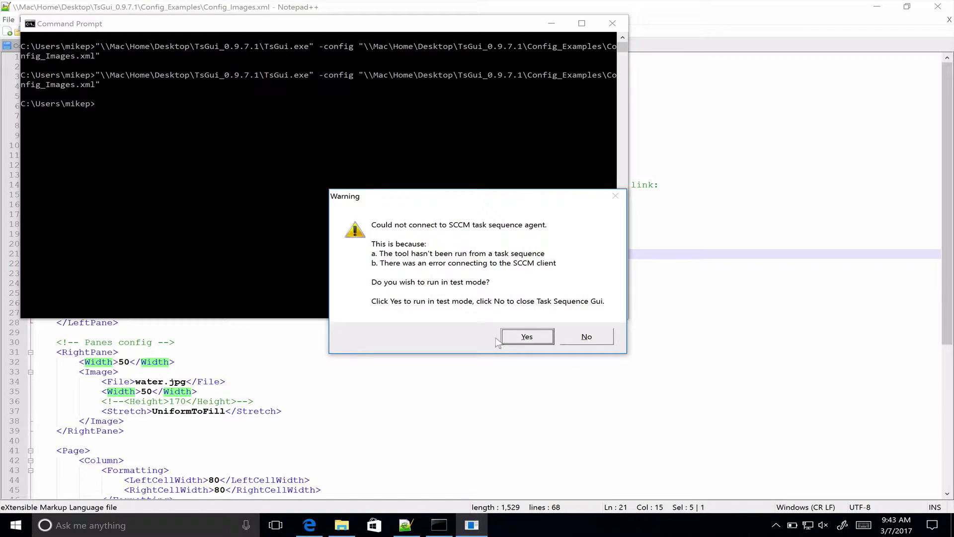
click(523, 338)
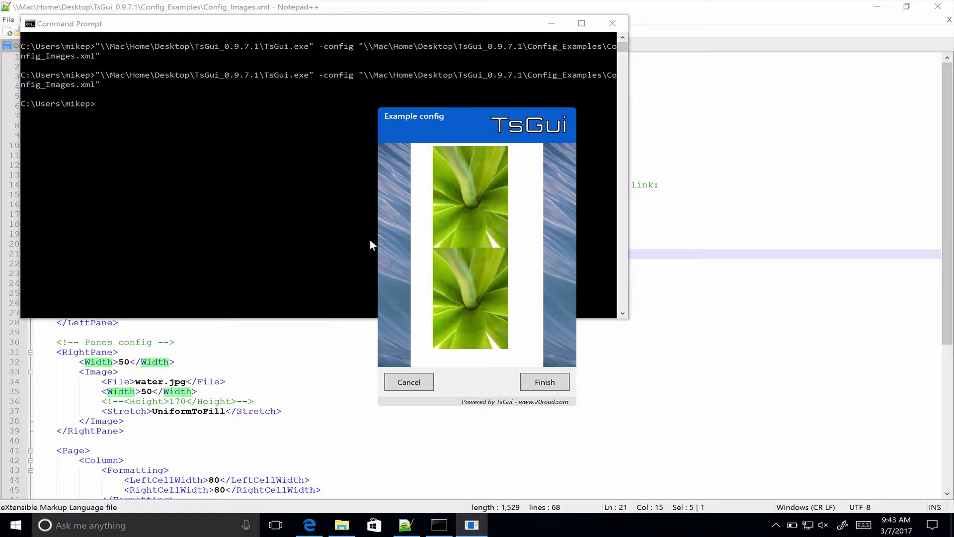
click(417, 387)
click(509, 307)
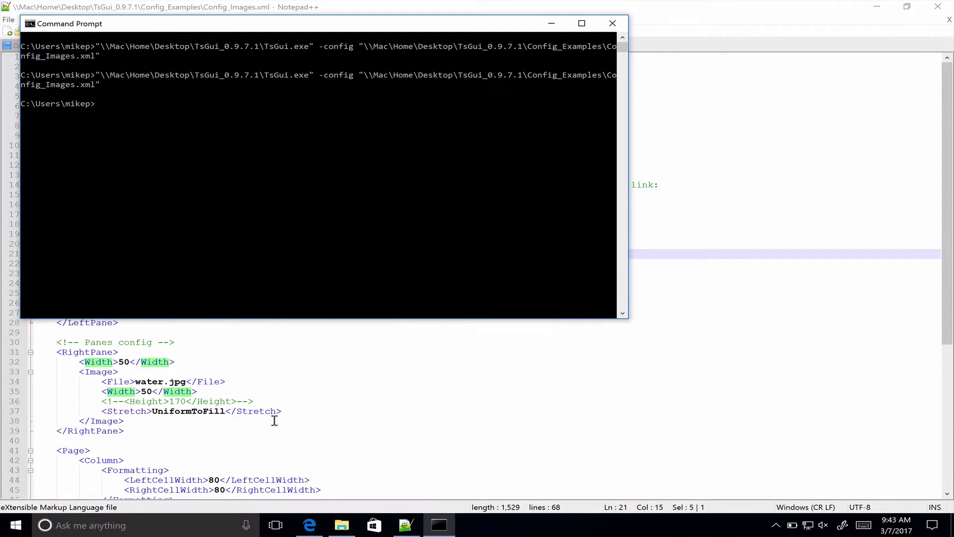
Step: Return to Config_Images.xml in Notepad++ and examine the first image GuiOption, its Image block and its Type attribute
click(275, 421)
scroll(275, 420, down, 6)
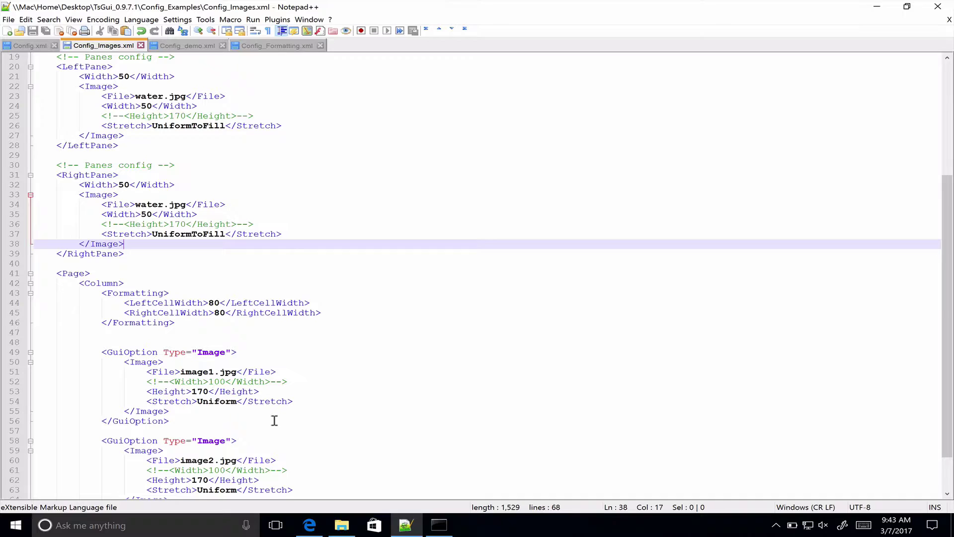
double_click(142, 420)
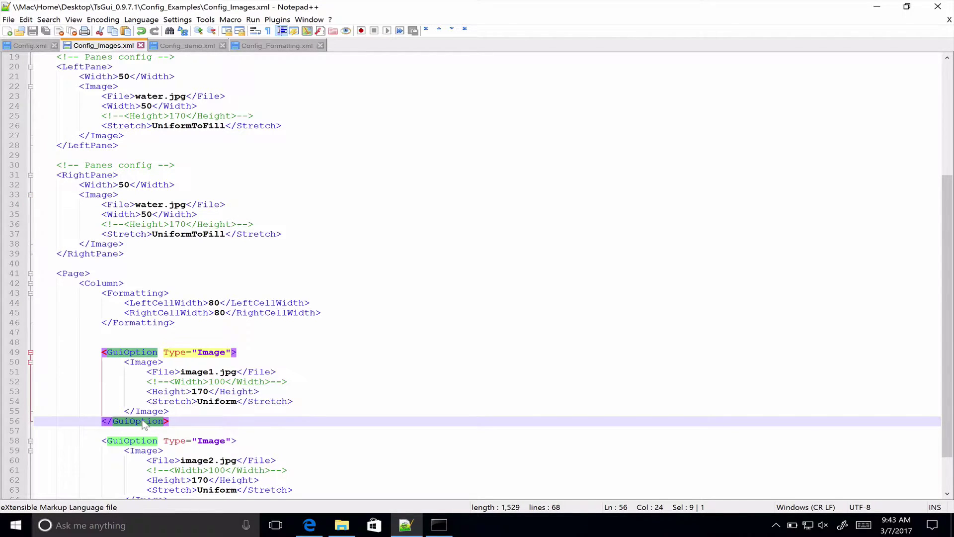
click(172, 411)
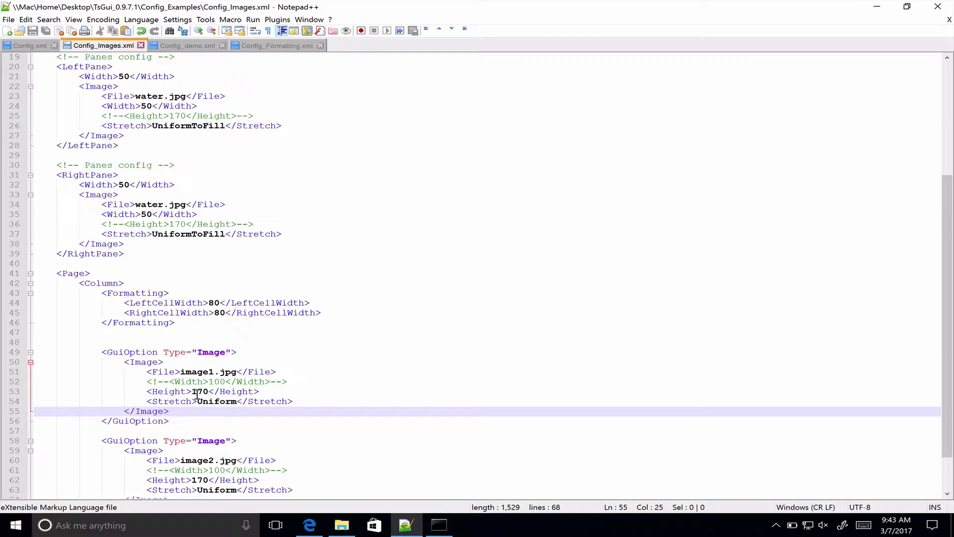
double_click(214, 352)
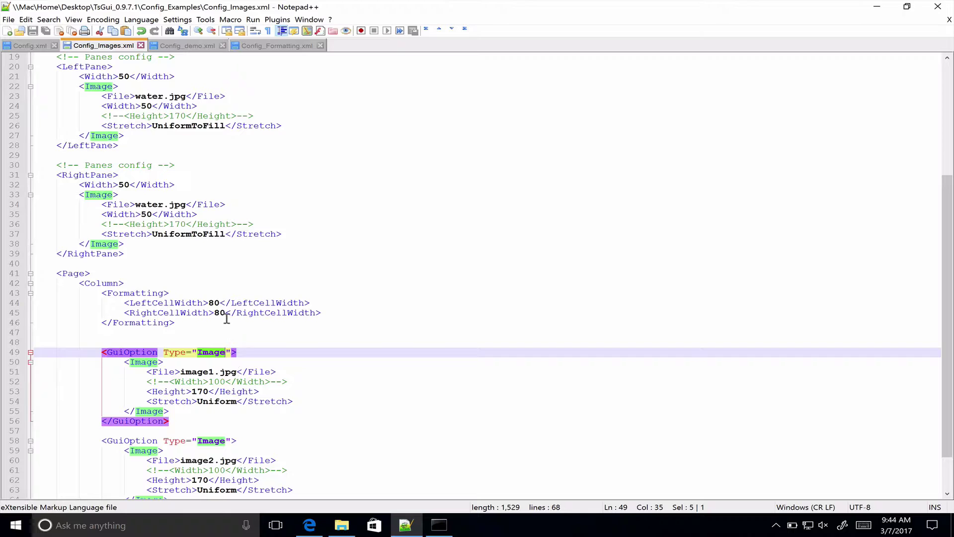
Step: Examine the column's LeftCellWidth and RightCellWidth values and highlight the complete GuiOption block for image1.jpg
double_click(213, 303)
double_click(219, 313)
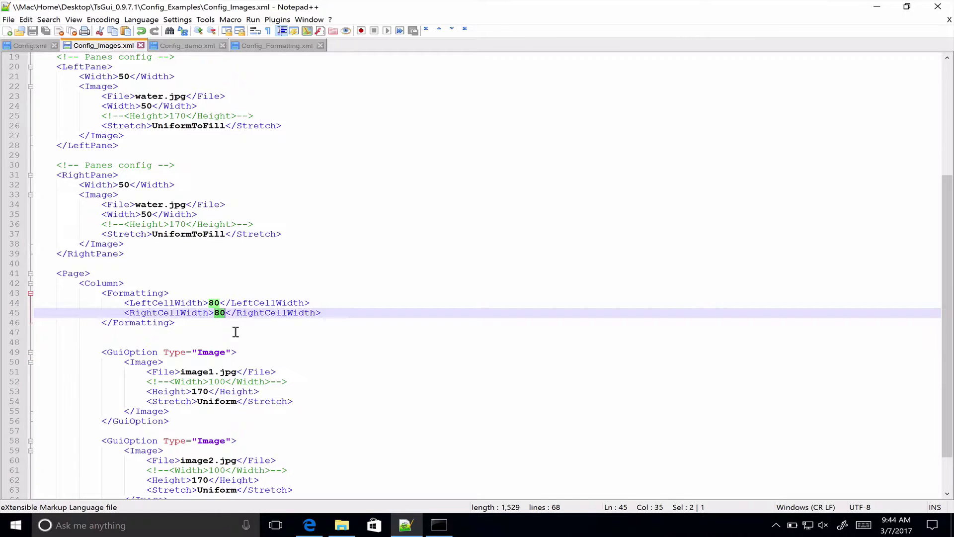
drag(174, 421, 99, 351)
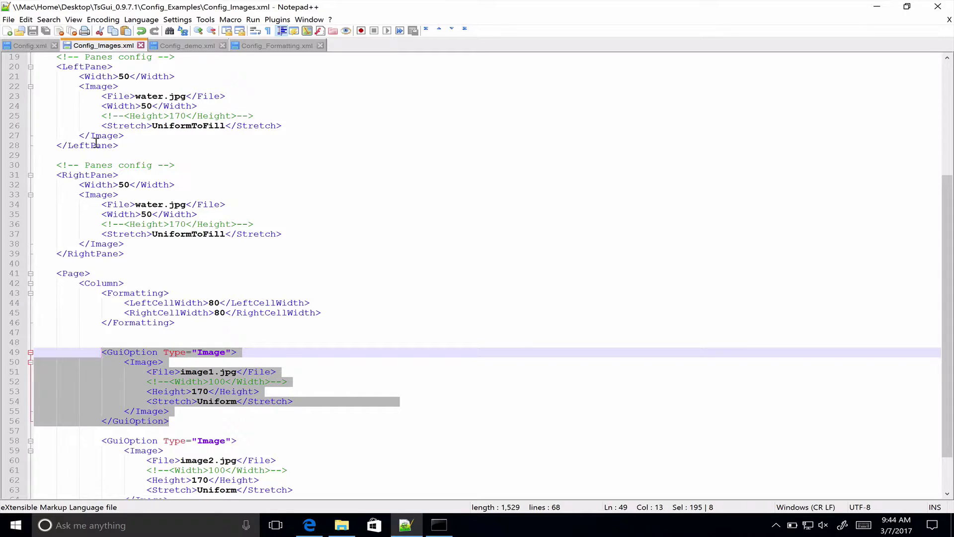
Step: Show Config.xml, switch to Command Prompt and run TsGui.exe without a config parameter in test mode
click(26, 46)
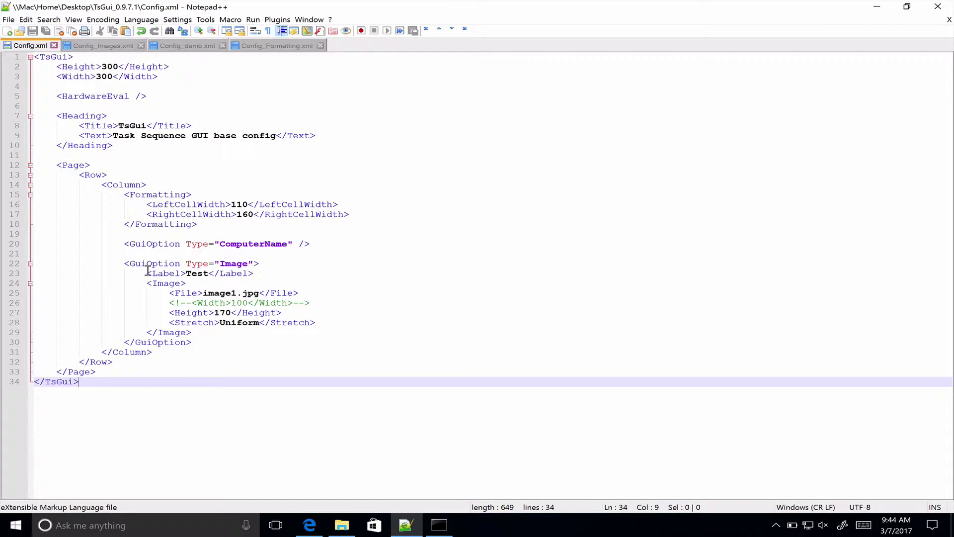
click(439, 527)
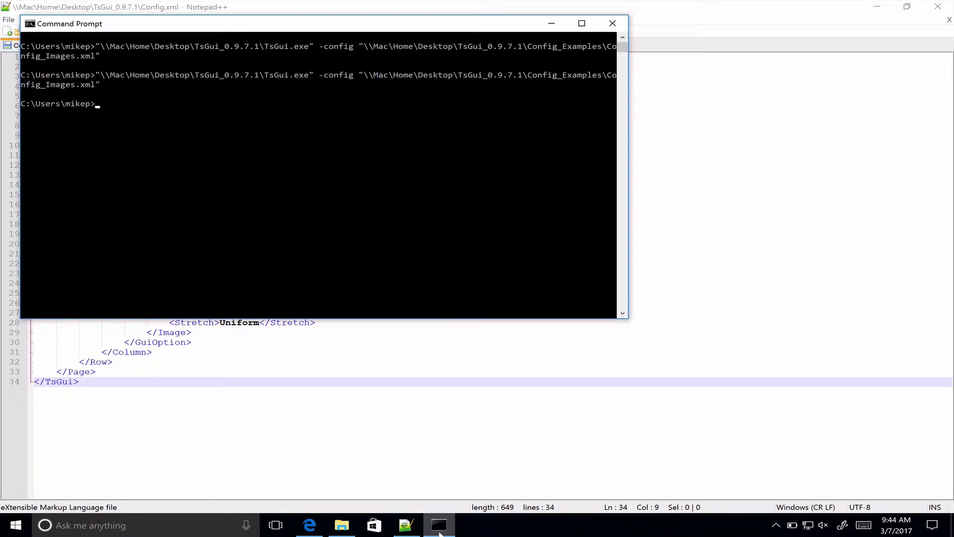
text(cls)
key(Up)
key(Up)
key(Up)
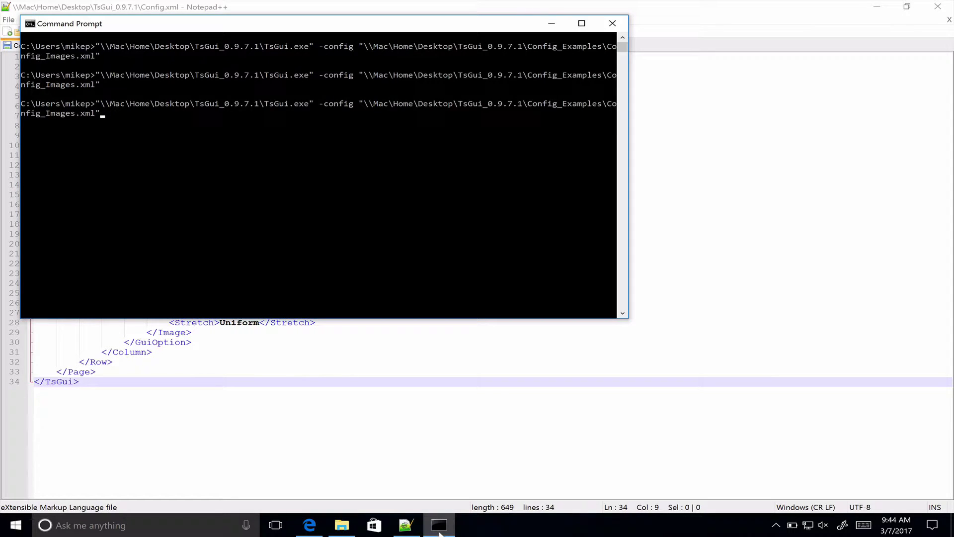
key(Return)
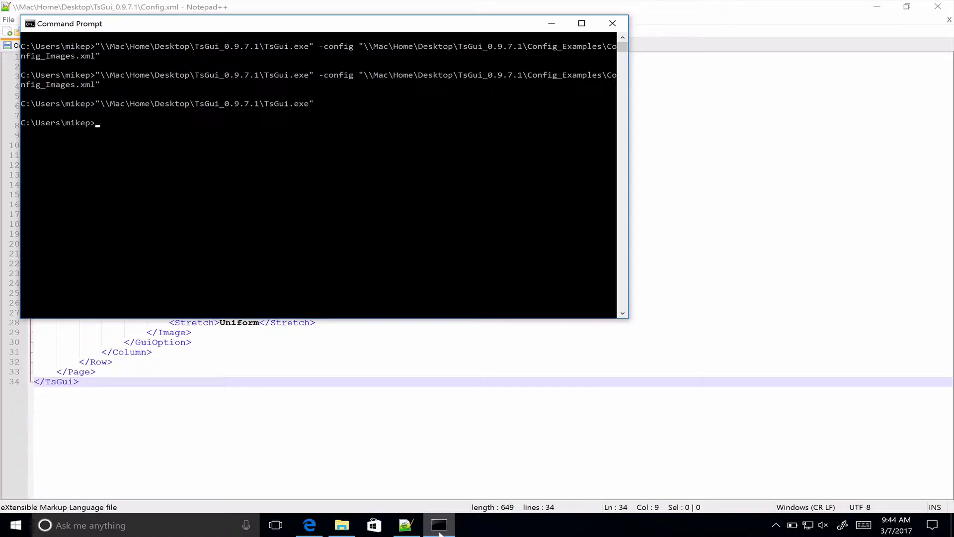
click(528, 336)
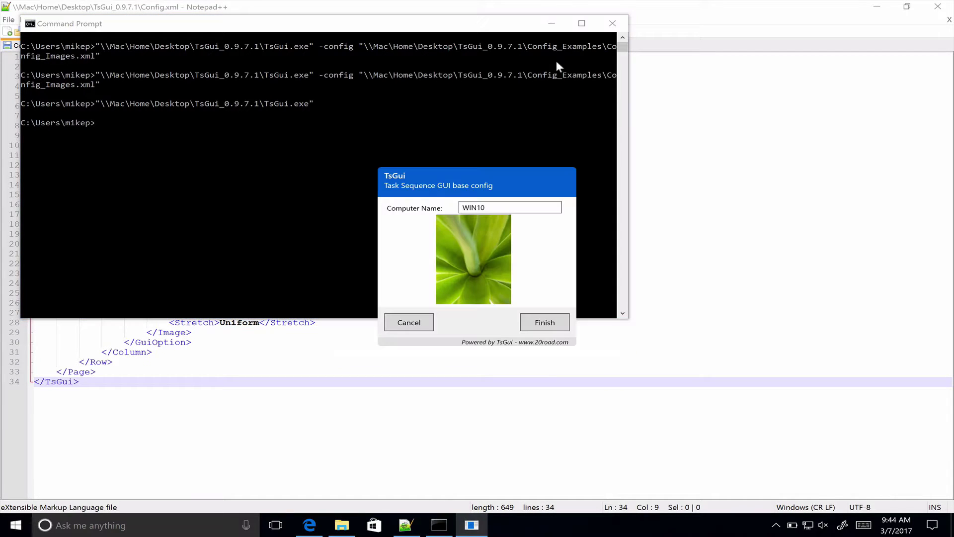
Step: Minimize Command Prompt, move the TsGui preview window to compare it with Config.xml, and cancel the preview
click(552, 24)
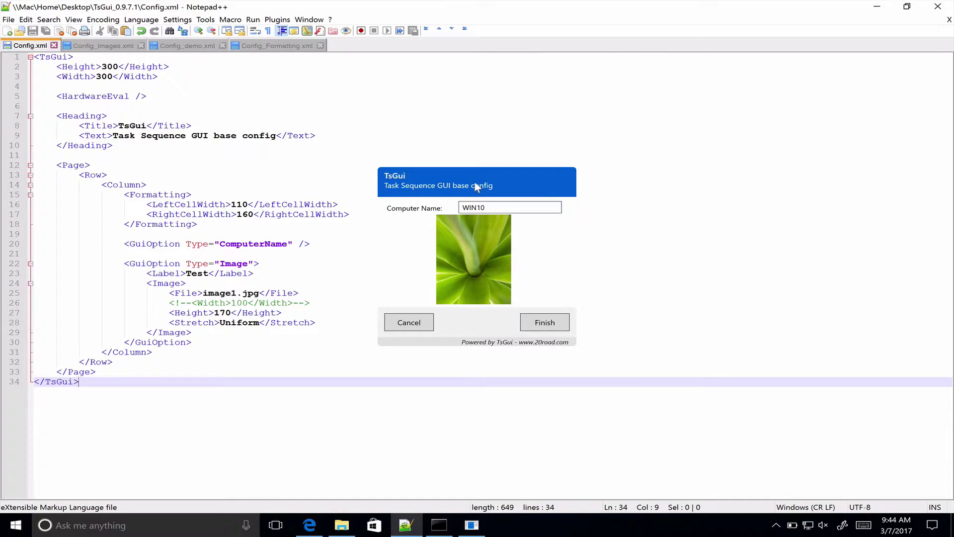
drag(476, 184, 449, 220)
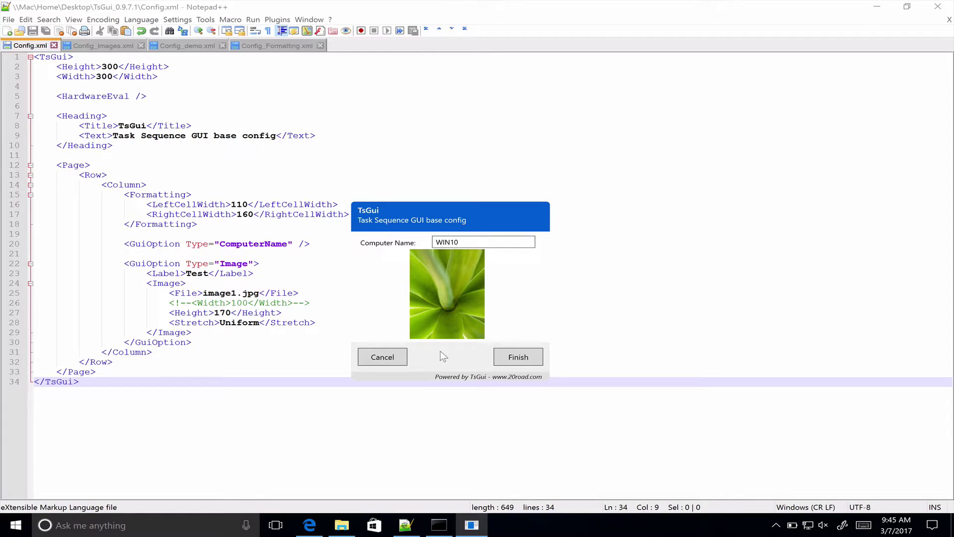
click(397, 362)
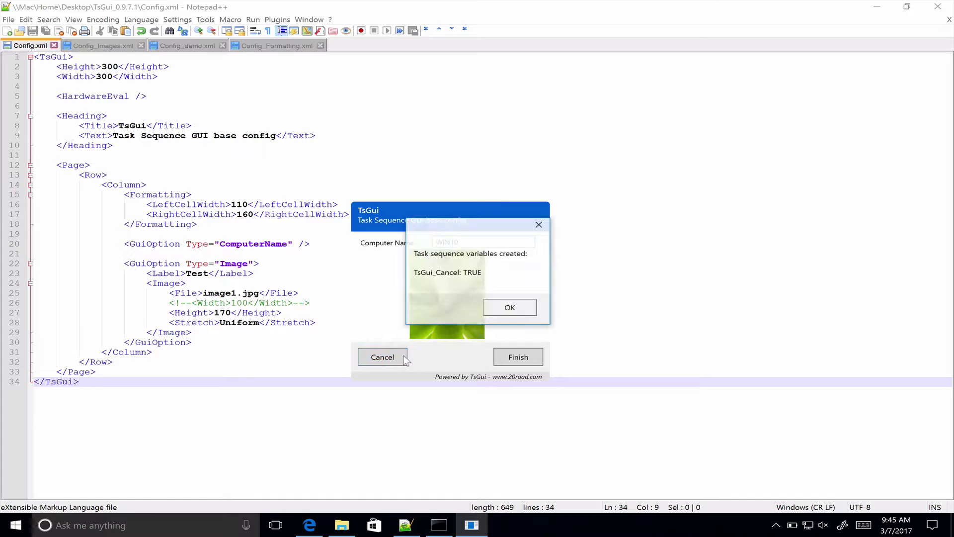
click(517, 306)
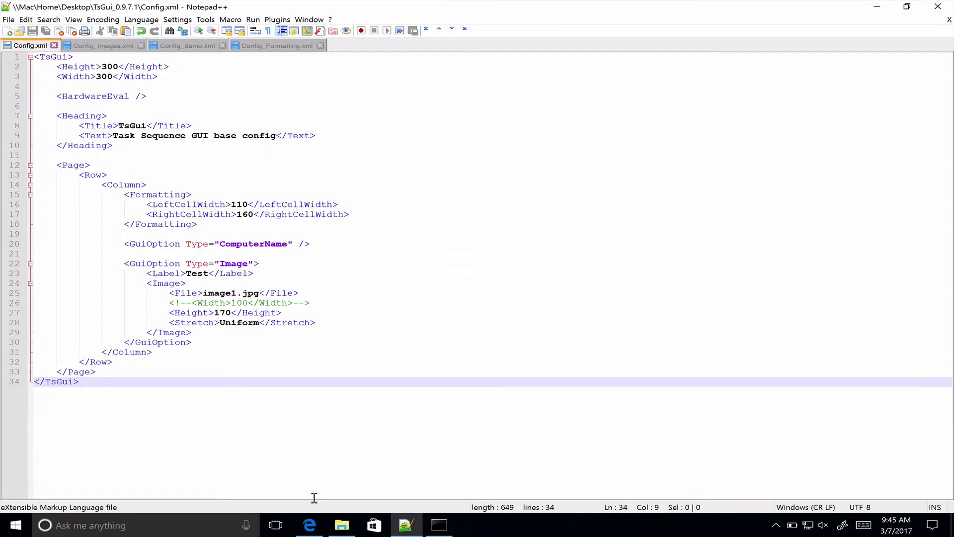
Step: Switch to File Explorer and compare the image1, image1_100 and image1_200 files in the images folder
click(334, 530)
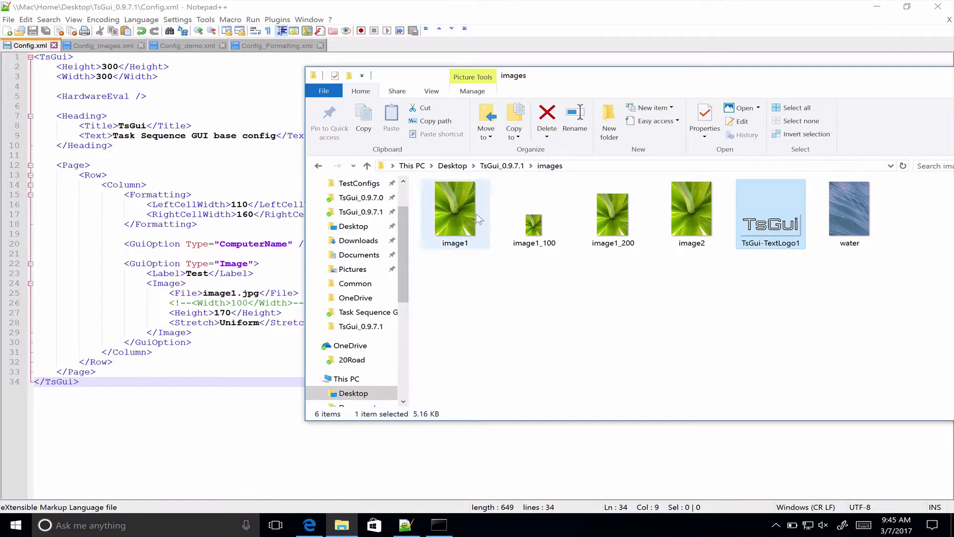
click(439, 234)
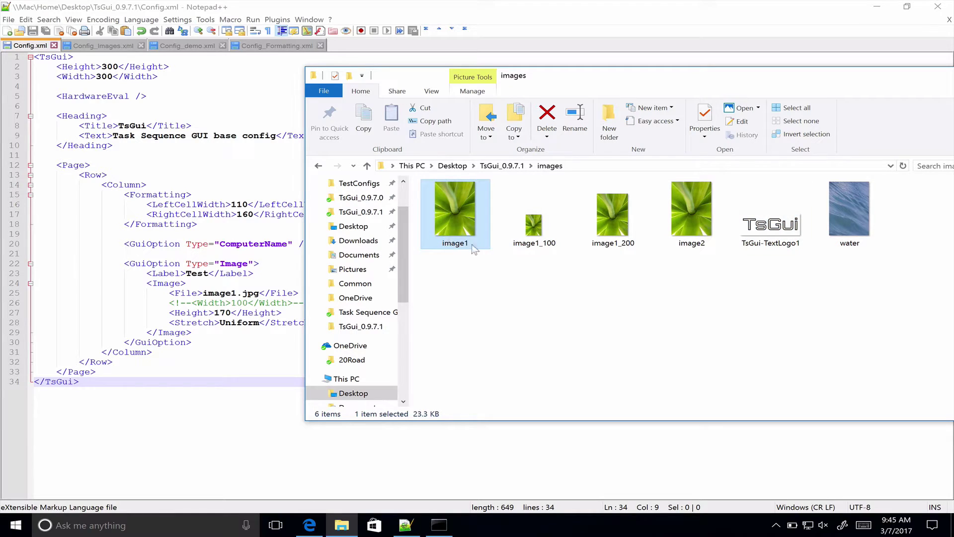
click(527, 231)
click(629, 214)
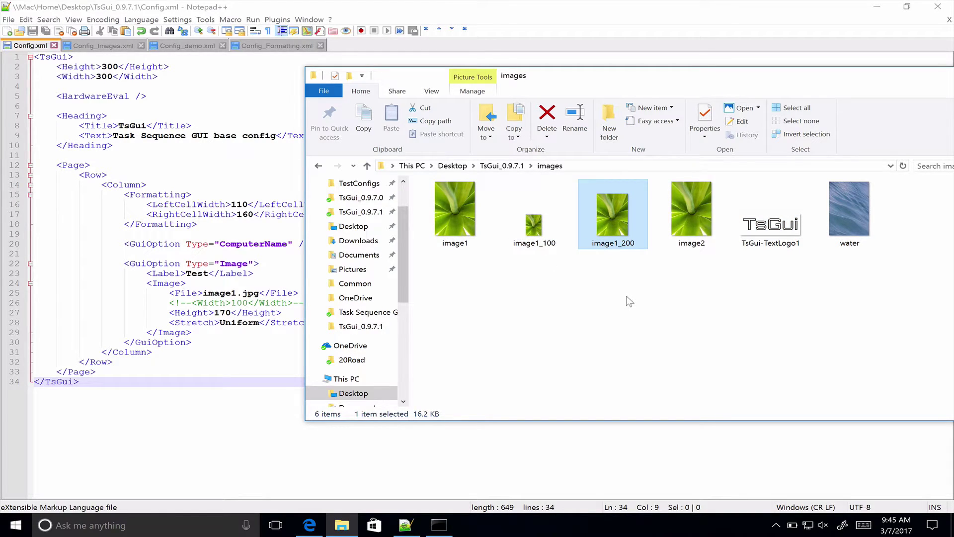
Step: Switch to Command Prompt and run TsGui.exe with the parameter -config config_demo.xml
click(440, 525)
key(Up)
key(Up)
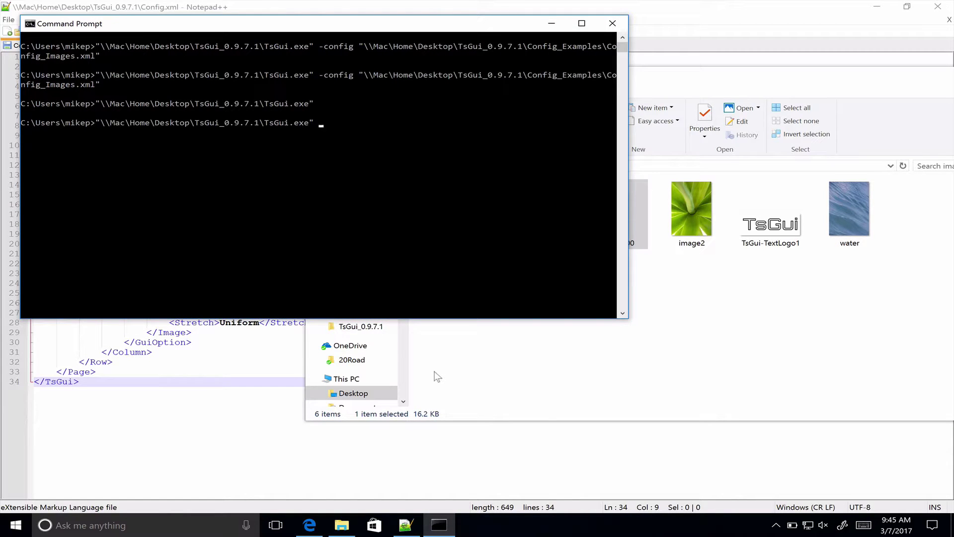
key(Escape)
key(Up)
key(Return)
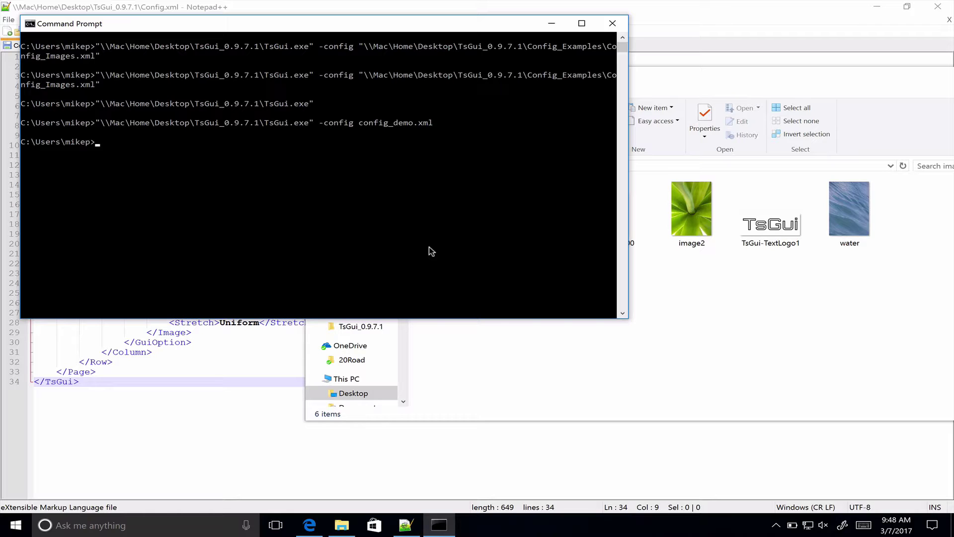
Step: Rerun TsGui.exe with -config config_demo.xml in test mode and reposition its preview window to examine the display scaling in Live Data
click(429, 246)
key(Up)
key(Return)
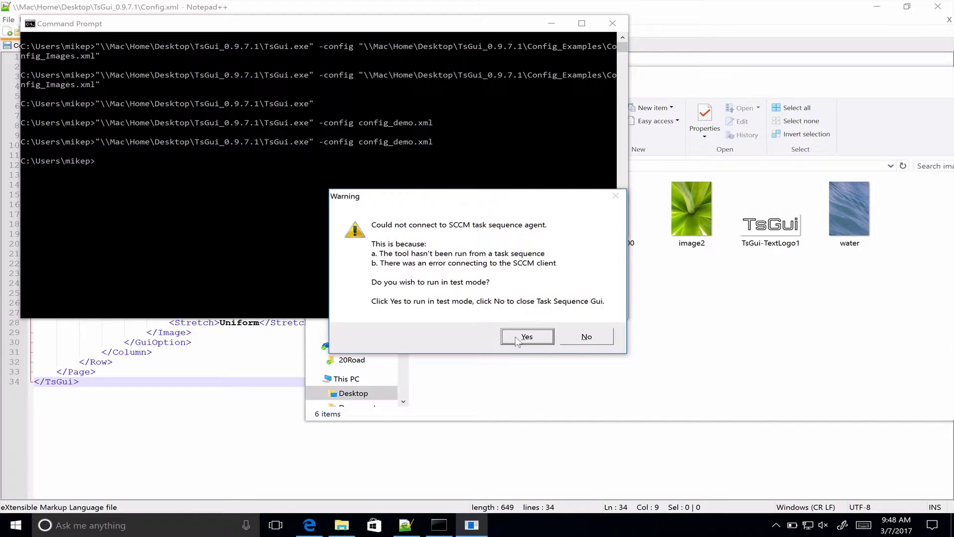
click(517, 334)
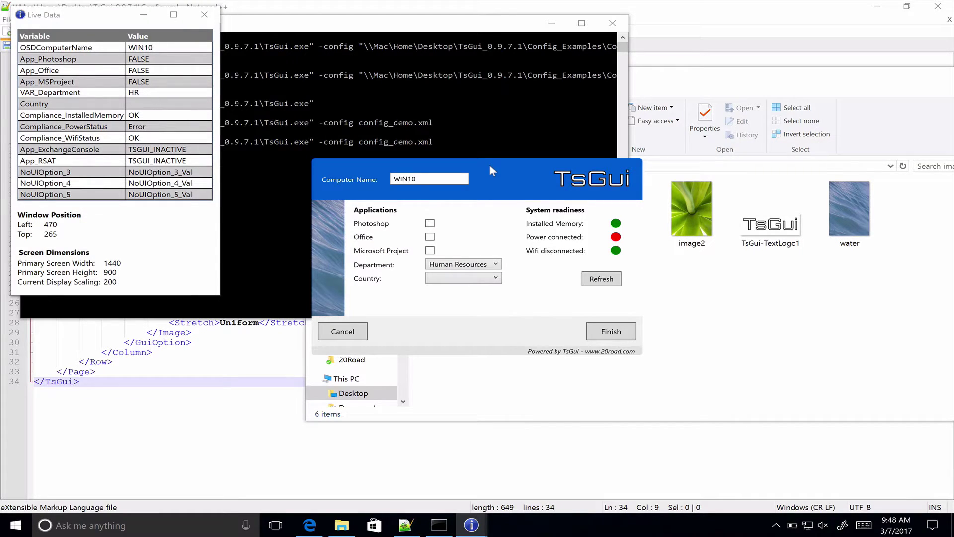
drag(491, 167, 529, 198)
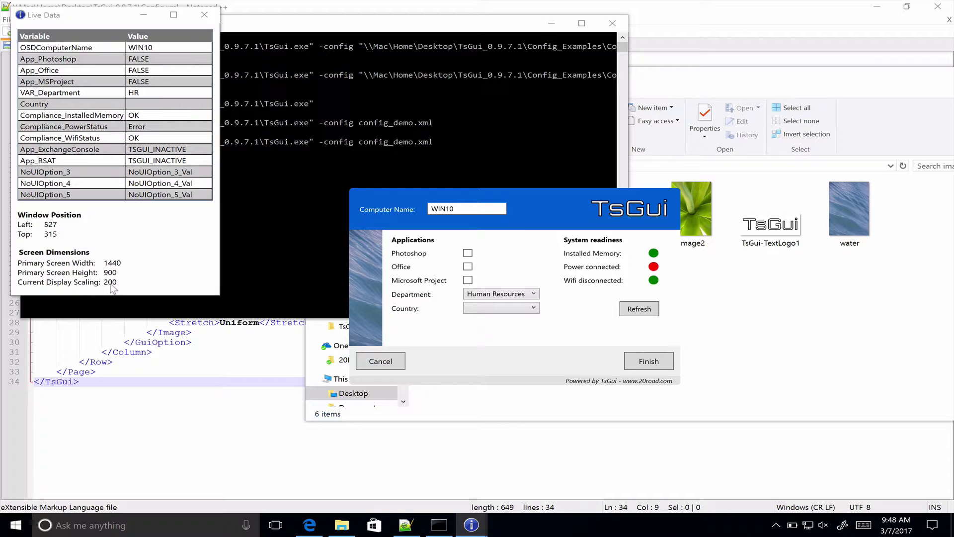
mouse_move(378, 212)
drag(402, 200, 296, 267)
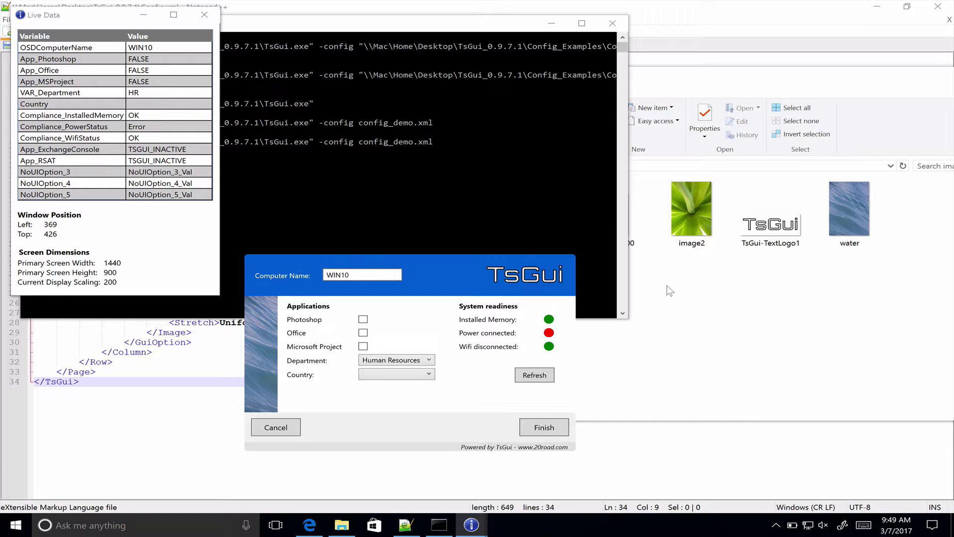
Step: Switch to File Explorer, move the TsGui preview clear of the images folder, and compare image1, image1_100 and image1_200 against the current display scaling
click(733, 298)
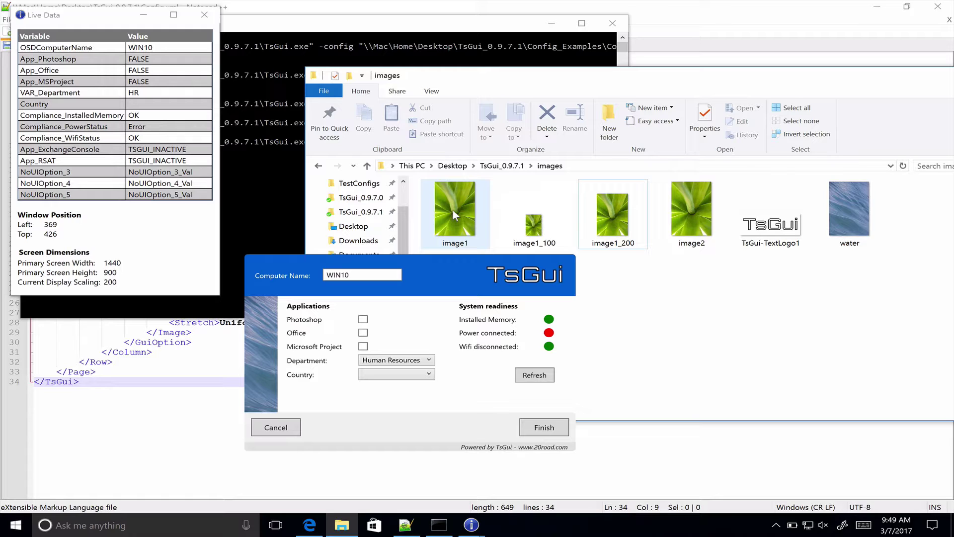
drag(425, 266, 359, 279)
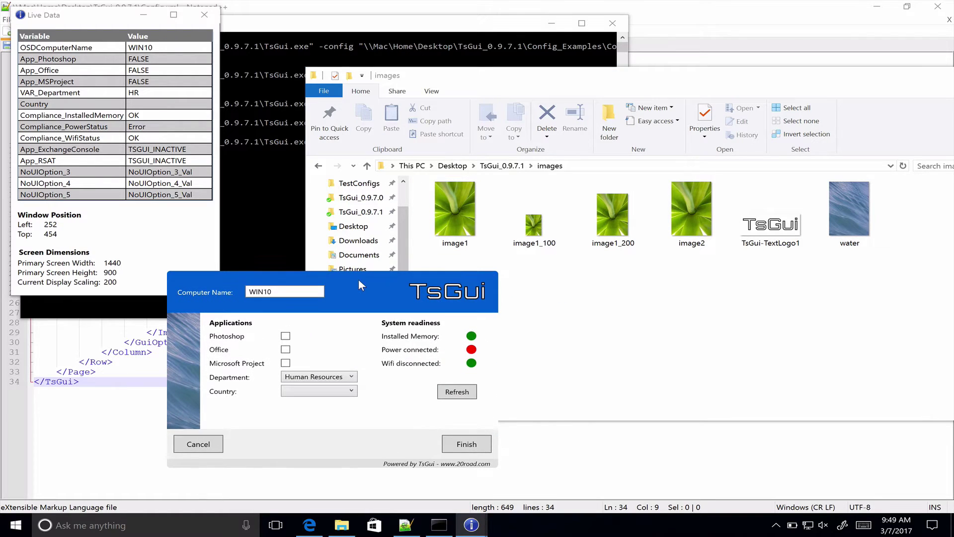
click(455, 228)
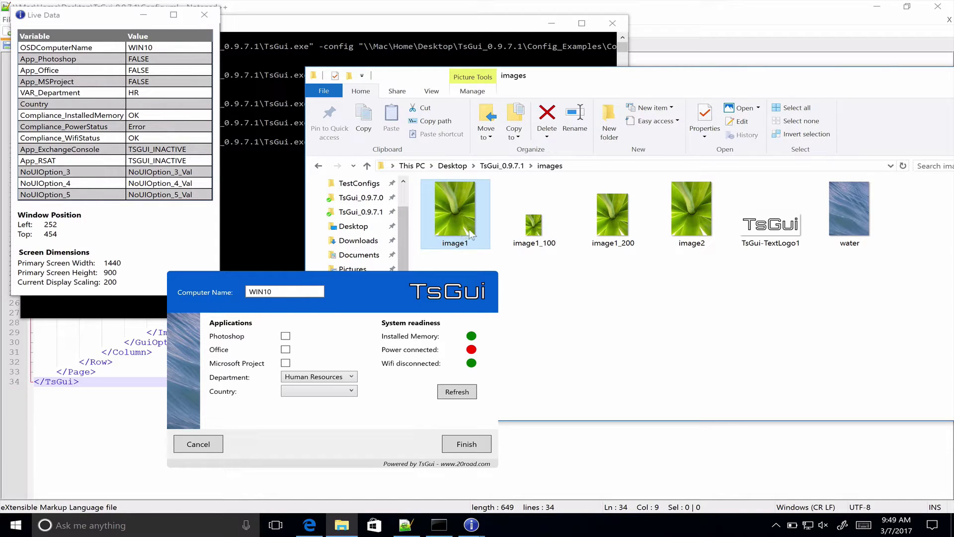
click(529, 233)
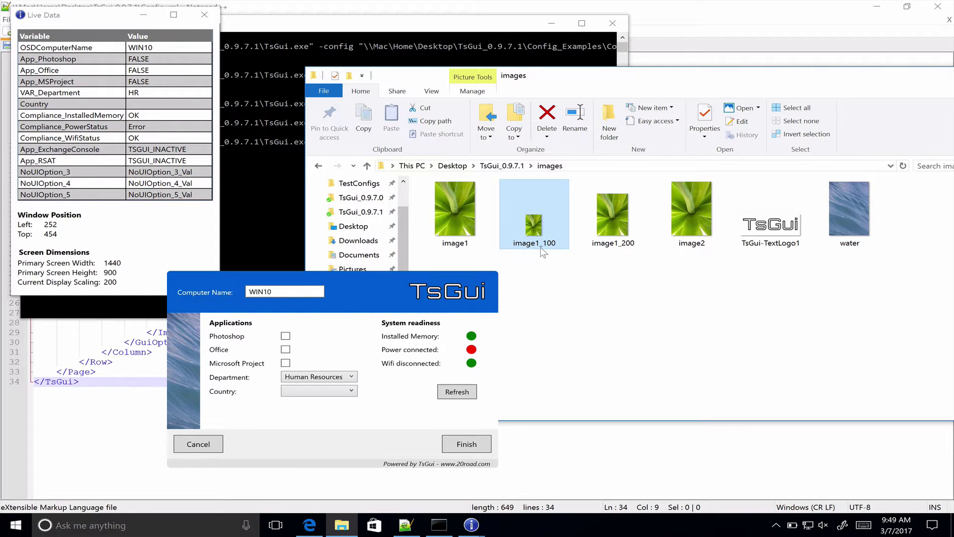
mouse_move(543, 252)
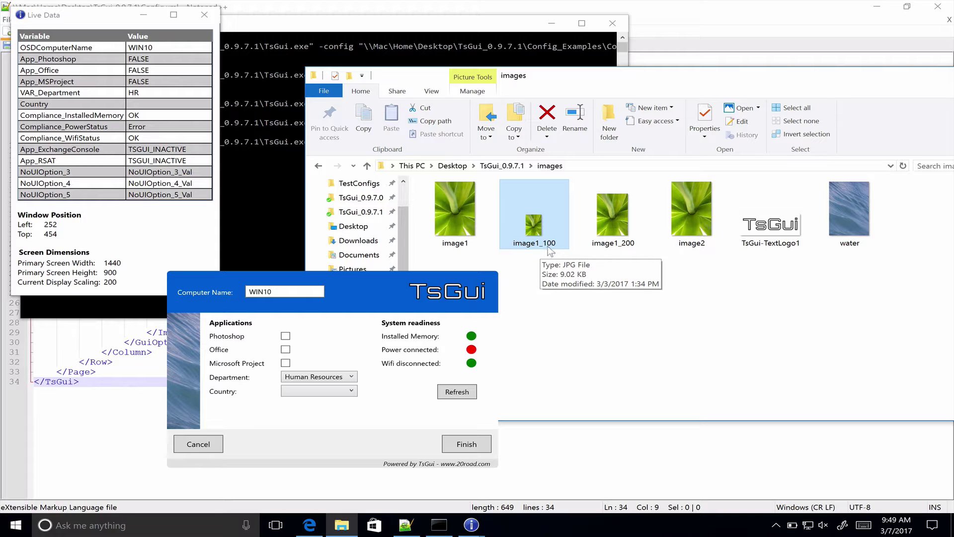
mouse_move(622, 248)
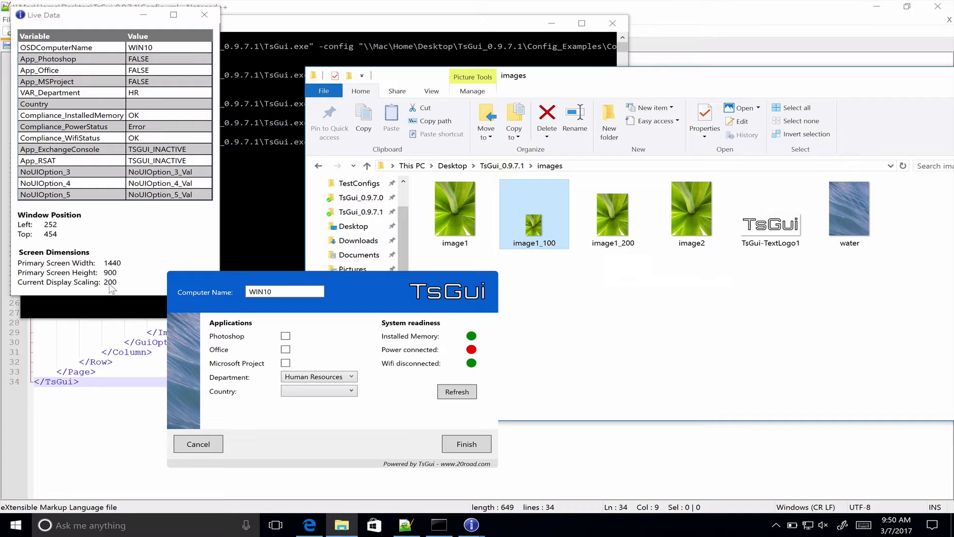
click(607, 207)
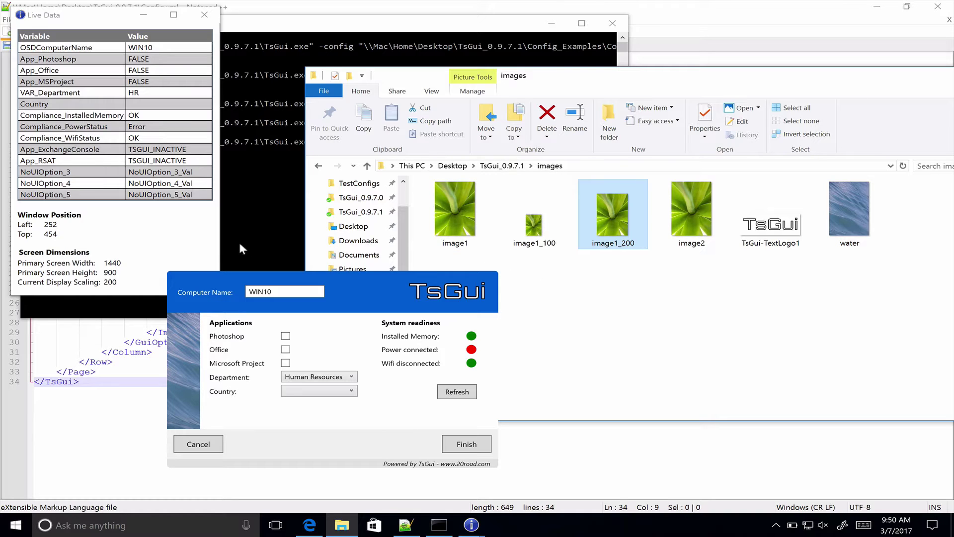
click(535, 222)
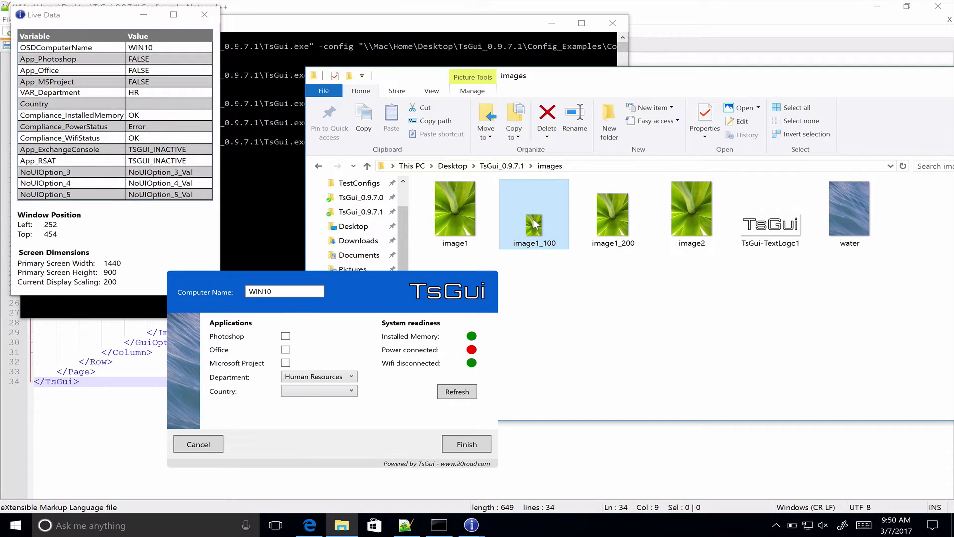